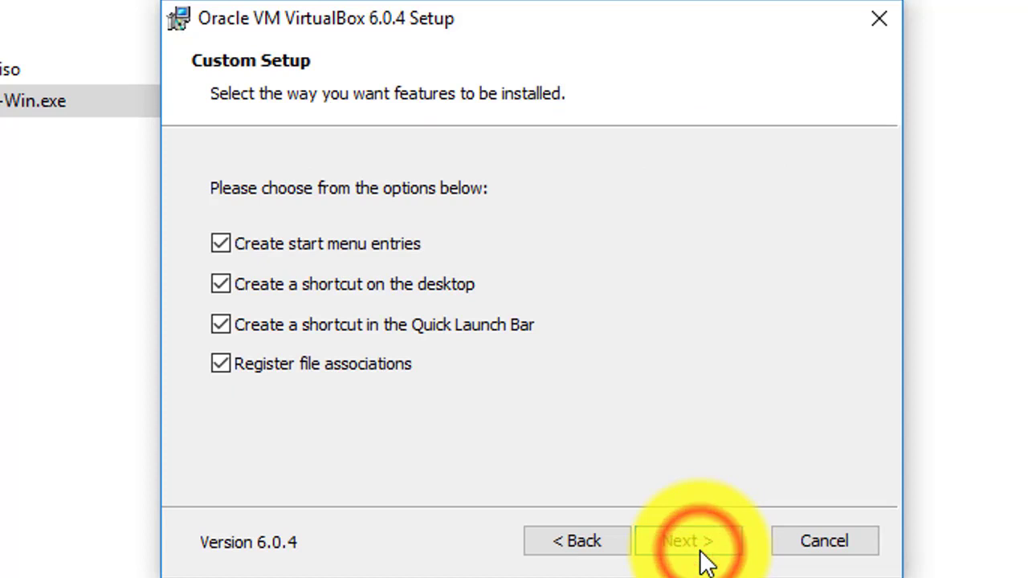
Step: Install VirtualBox 6.0.4 with its networking and Oracle USB drivers, then launch it
{"action": "left_click", "coordinate": [705, 554]}
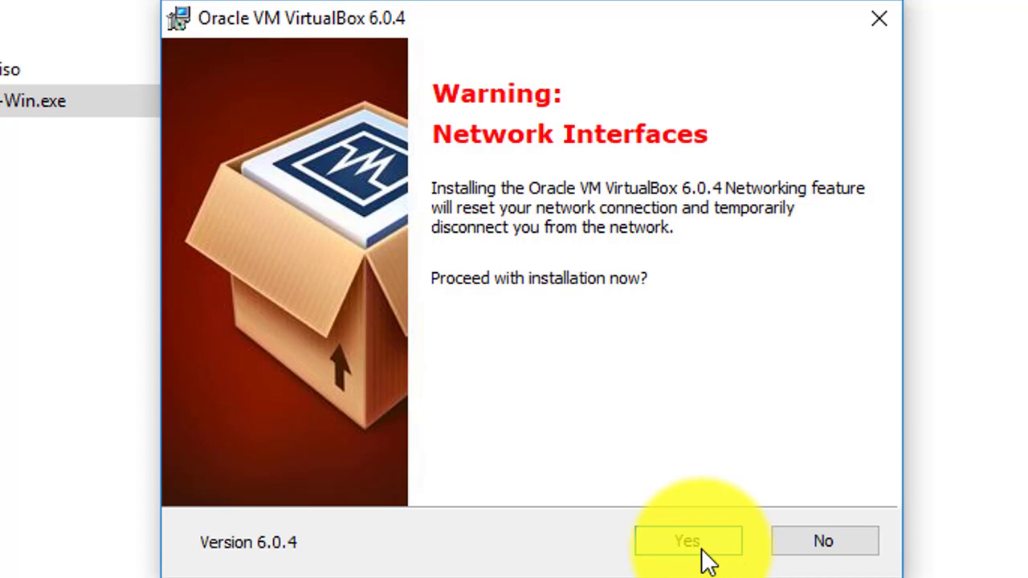
{"action": "left_click", "coordinate": [698, 551]}
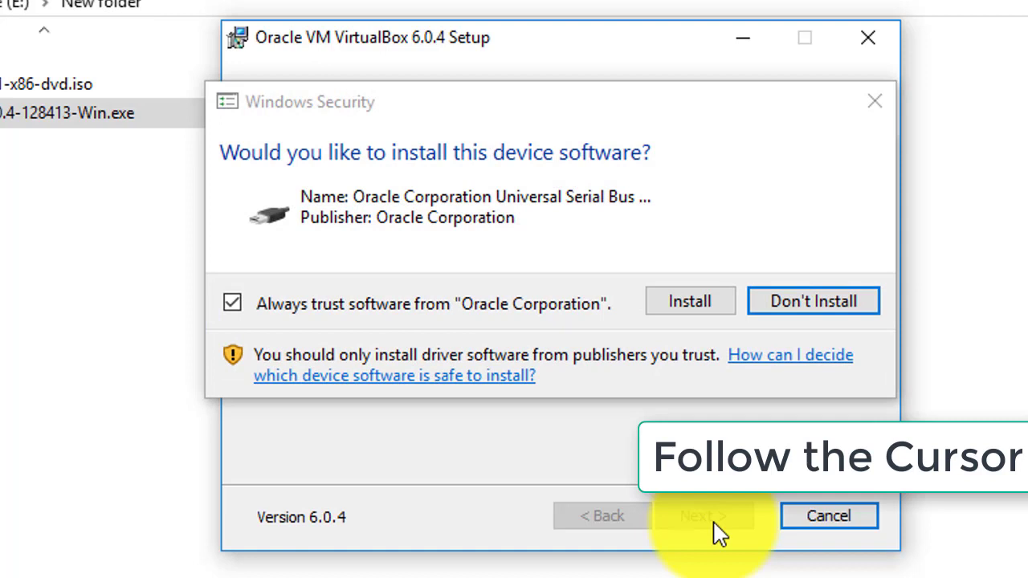
{"action": "left_click", "coordinate": [687, 310]}
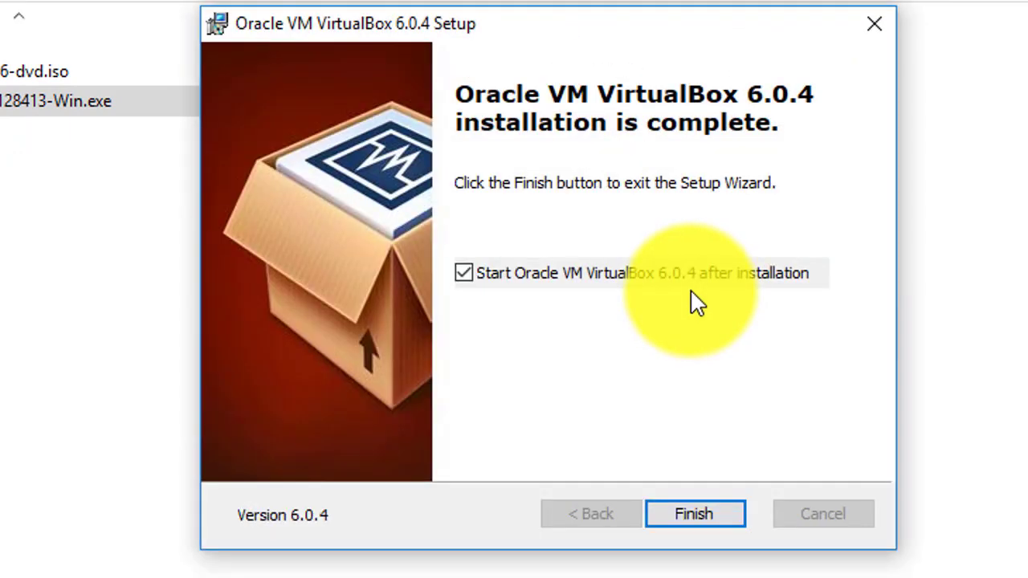
{"action": "left_click", "coordinate": [721, 511]}
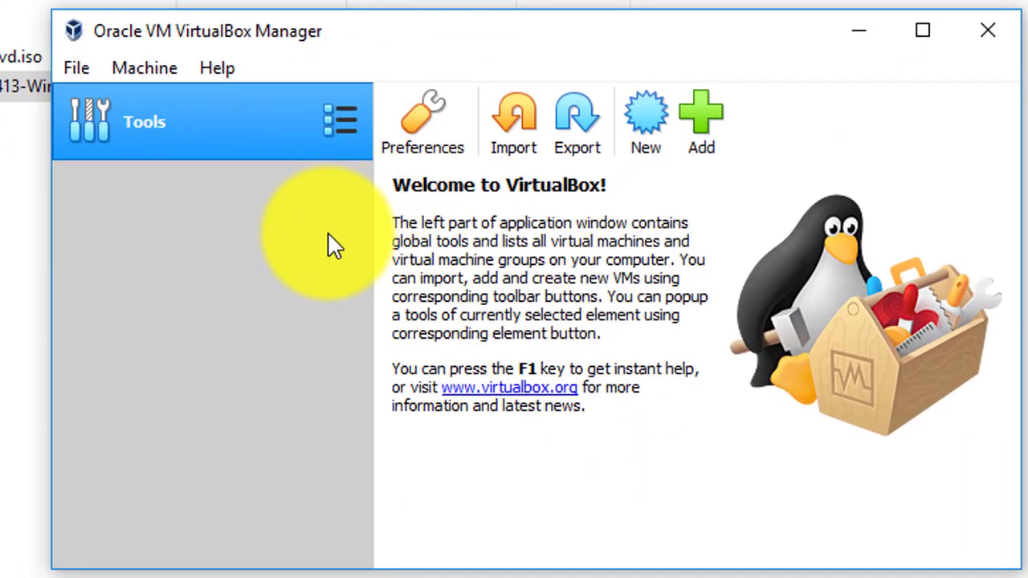
Step: Relaunch VirtualBox Manager from its desktop icon and open the Machine menu
{"action": "left_click", "coordinate": [402, 253]}
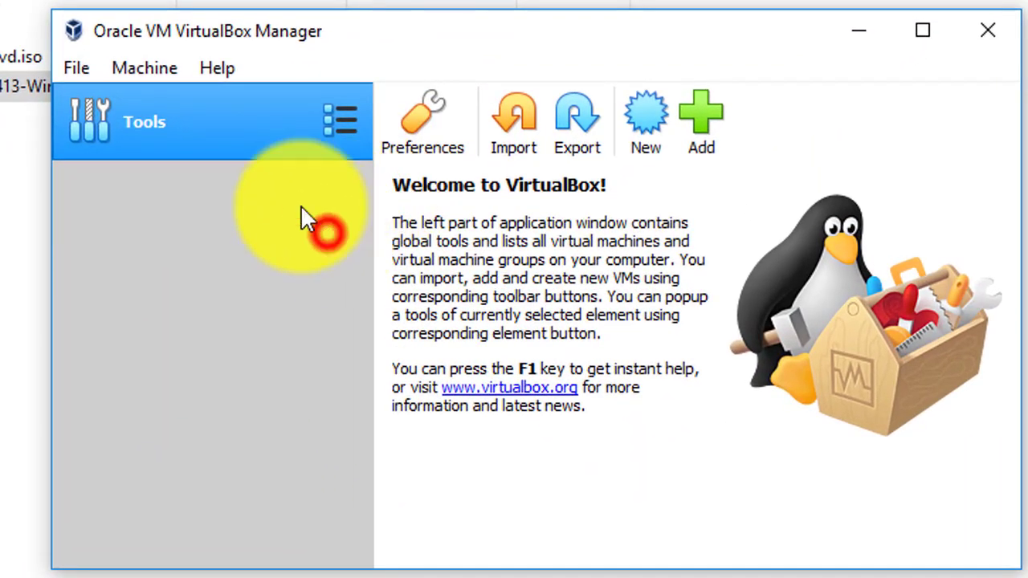
{"action": "left_click", "coordinate": [159, 64]}
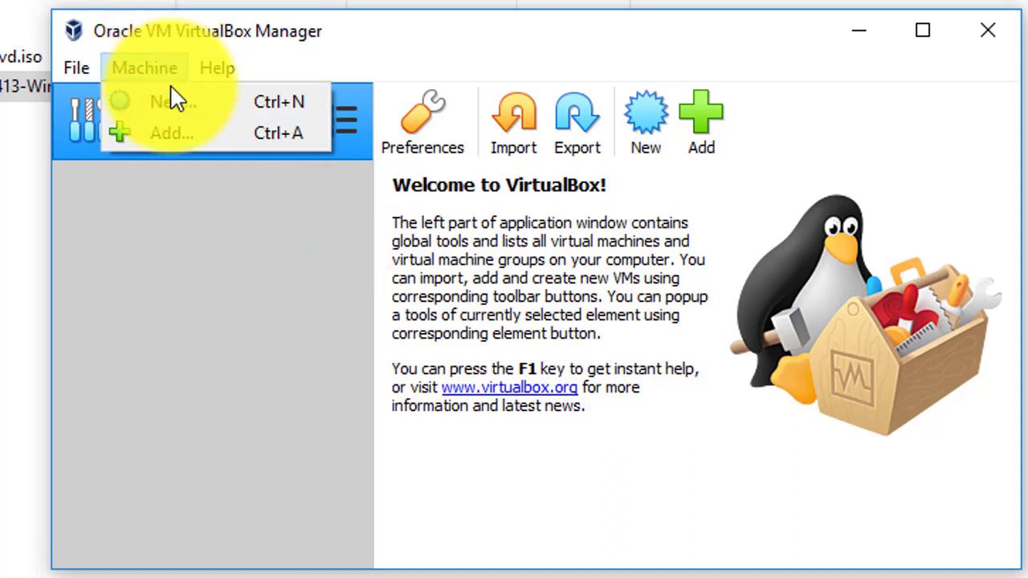
{"action": "left_click", "coordinate": [195, 225]}
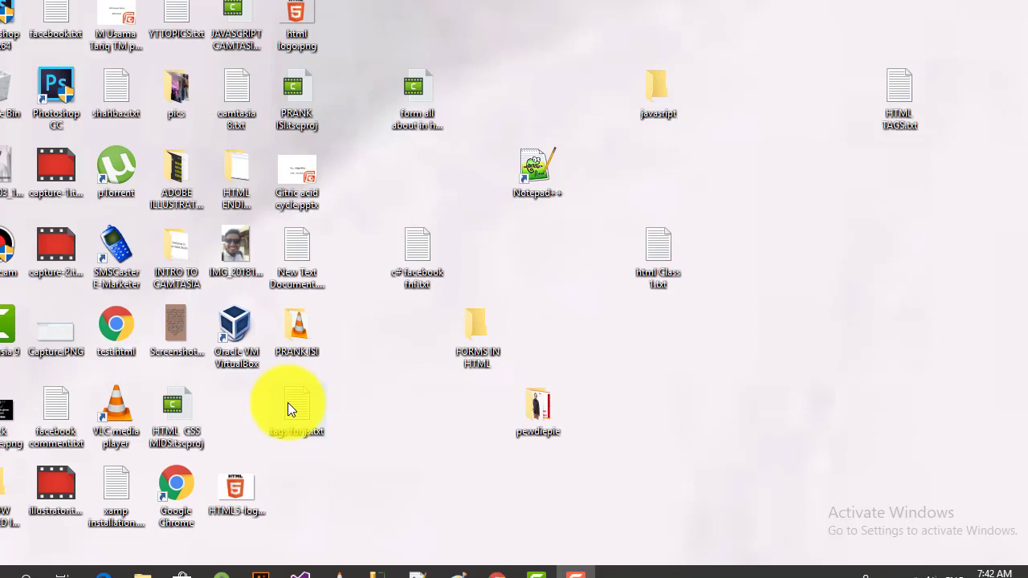
{"action": "left_click", "coordinate": [577, 572]}
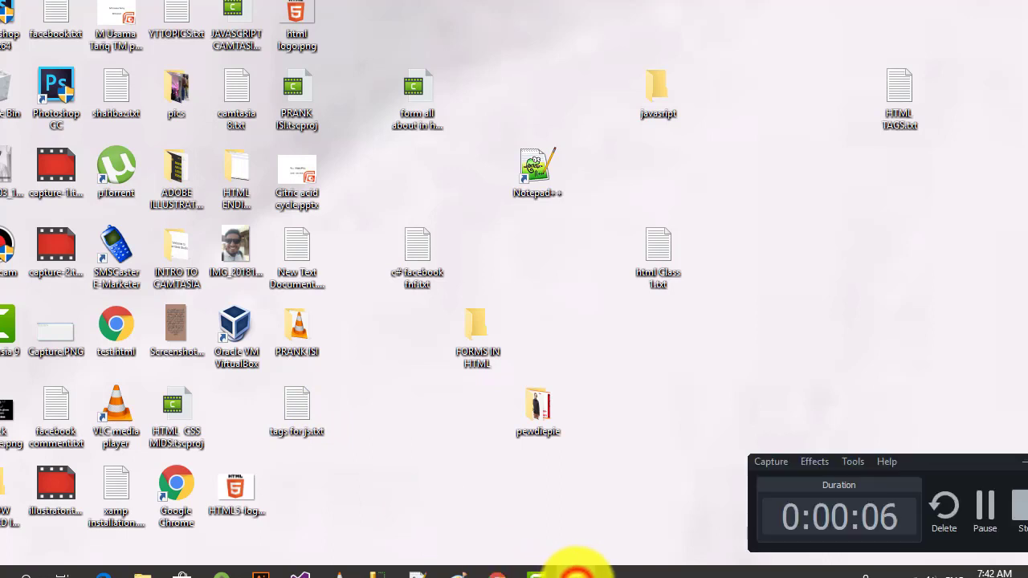
{"action": "left_click", "coordinate": [577, 575]}
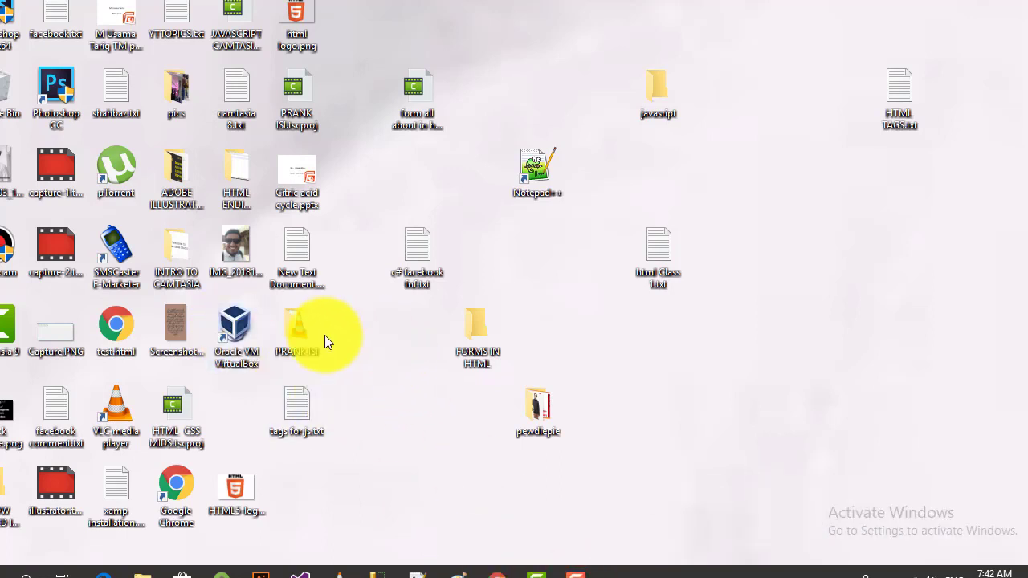
{"action": "double_click", "coordinate": [237, 336]}
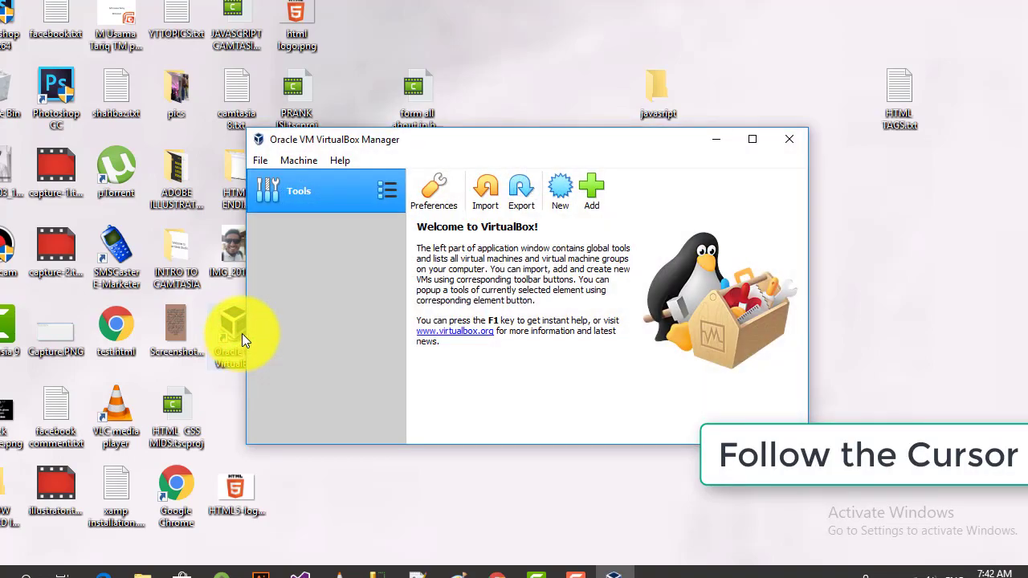
{"action": "left_click", "coordinate": [298, 160]}
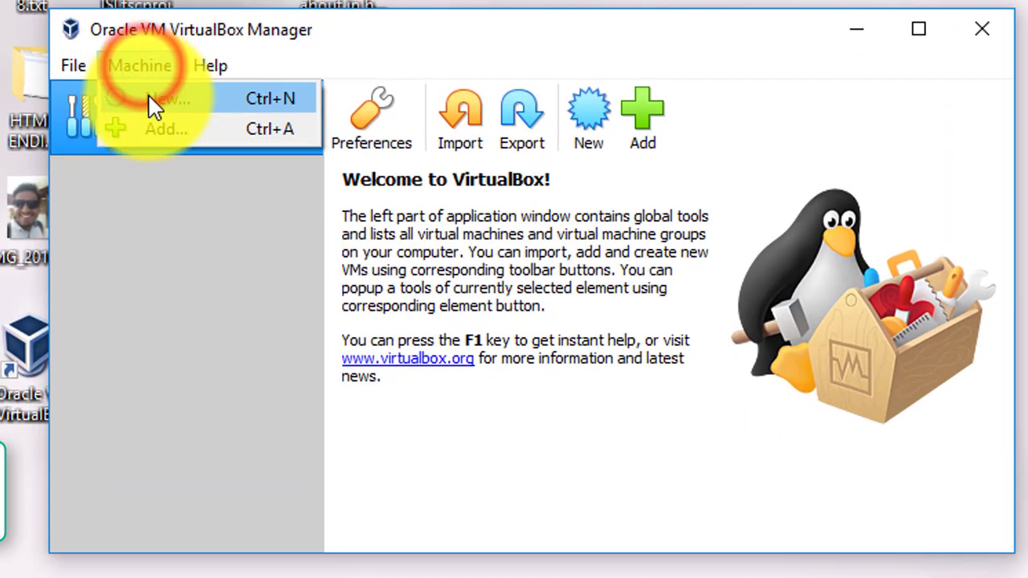
Step: Start a new machine named solarisvmac, version Oracle Solaris 10 10/09 and later (32-bit)
{"action": "left_click", "coordinate": [148, 98]}
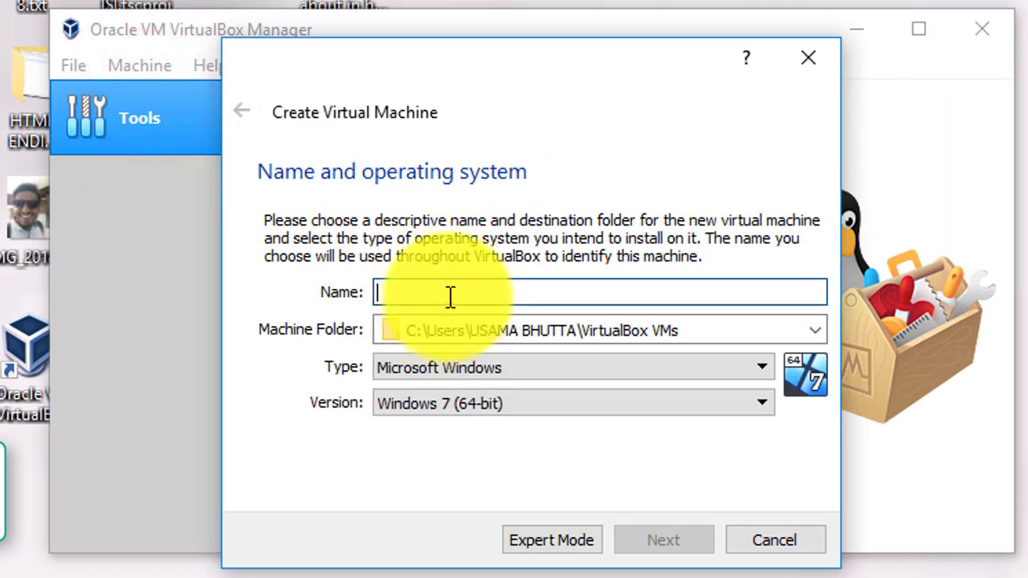
{"action": "left_click", "coordinate": [449, 296]}
{"action": "type", "text": "solarisvmac"}
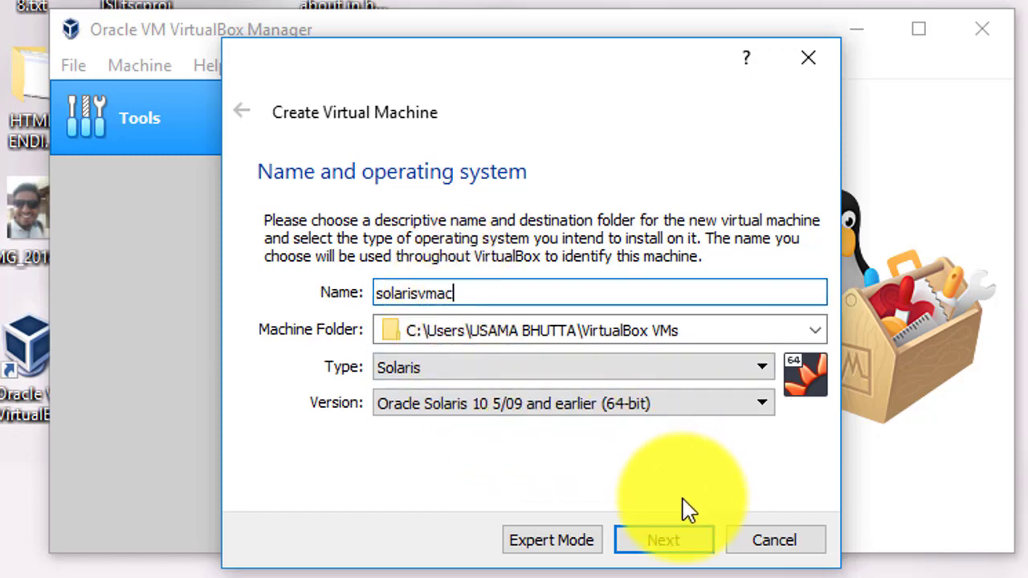
{"action": "left_click", "coordinate": [656, 404]}
{"action": "left_click", "coordinate": [655, 464]}
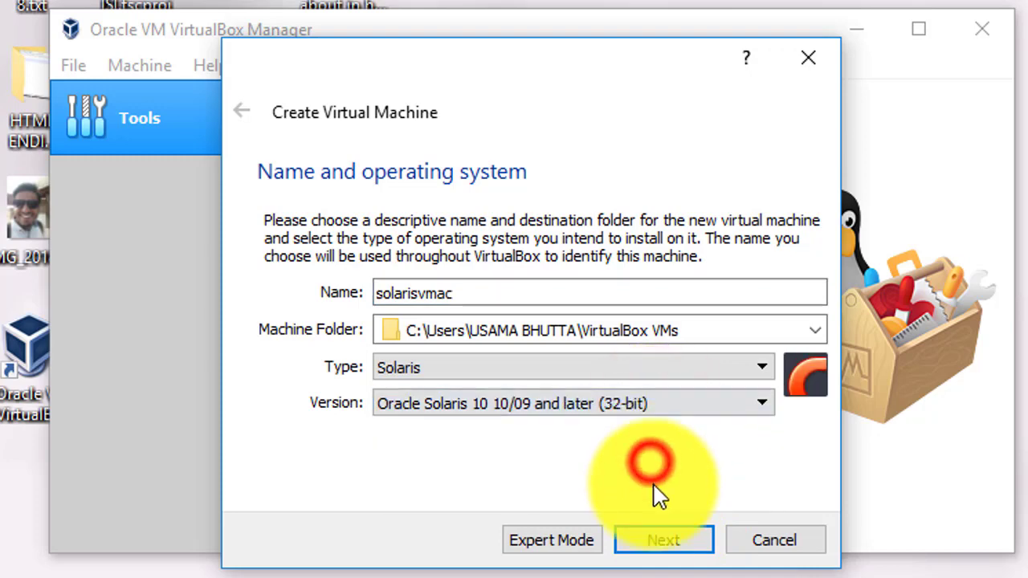
{"action": "left_click", "coordinate": [667, 539]}
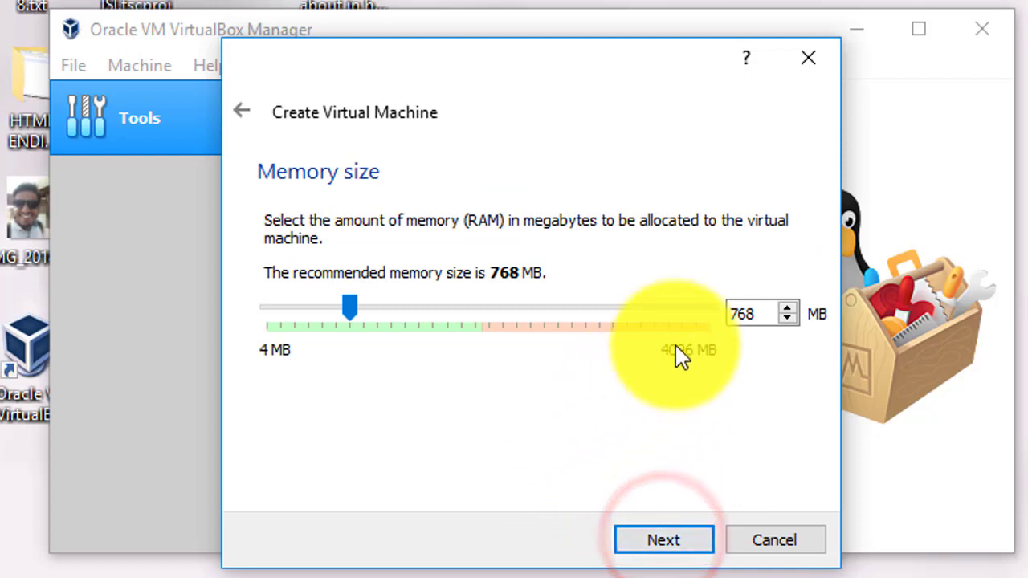
Step: Raise the machine's memory from 768 MB to 2048 MB
{"action": "left_click_drag", "start_coordinate": [759, 314], "coordinate": [700, 319]}
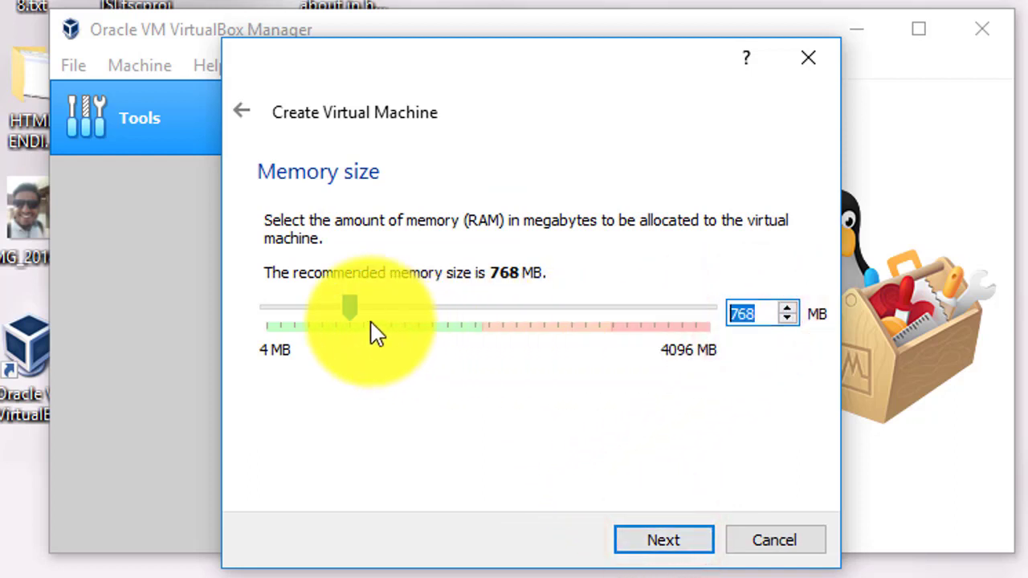
{"action": "left_click_drag", "start_coordinate": [353, 309], "coordinate": [508, 318]}
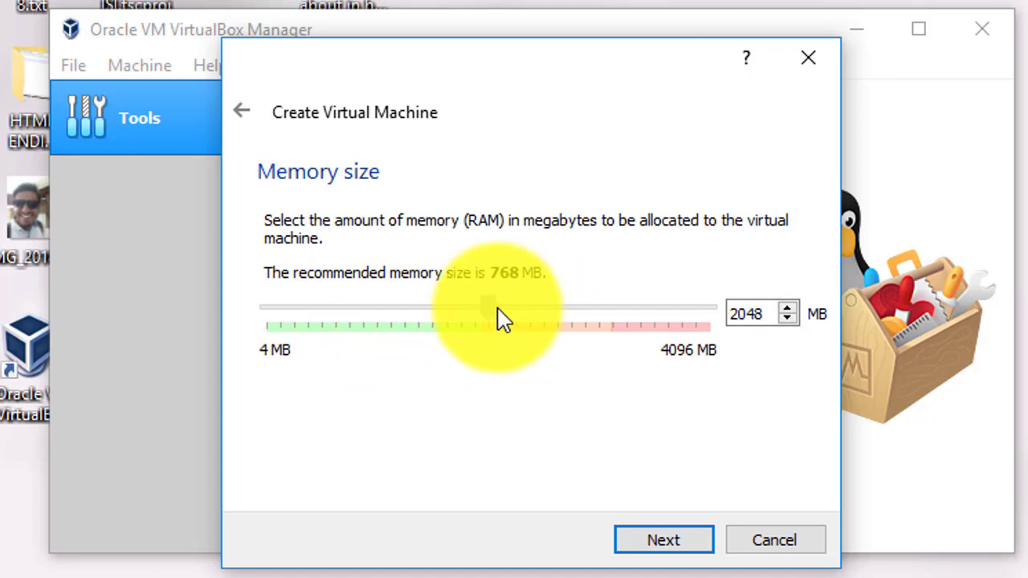
{"action": "left_click", "coordinate": [664, 537]}
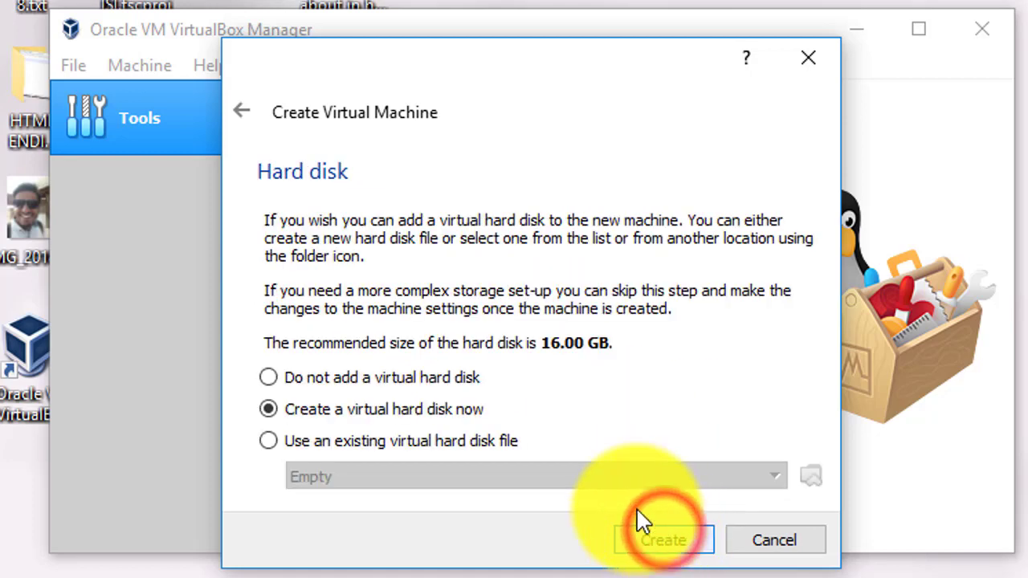
Step: Choose a new fixed-size VHD virtual hard disk for the machine
{"action": "left_click", "coordinate": [646, 540]}
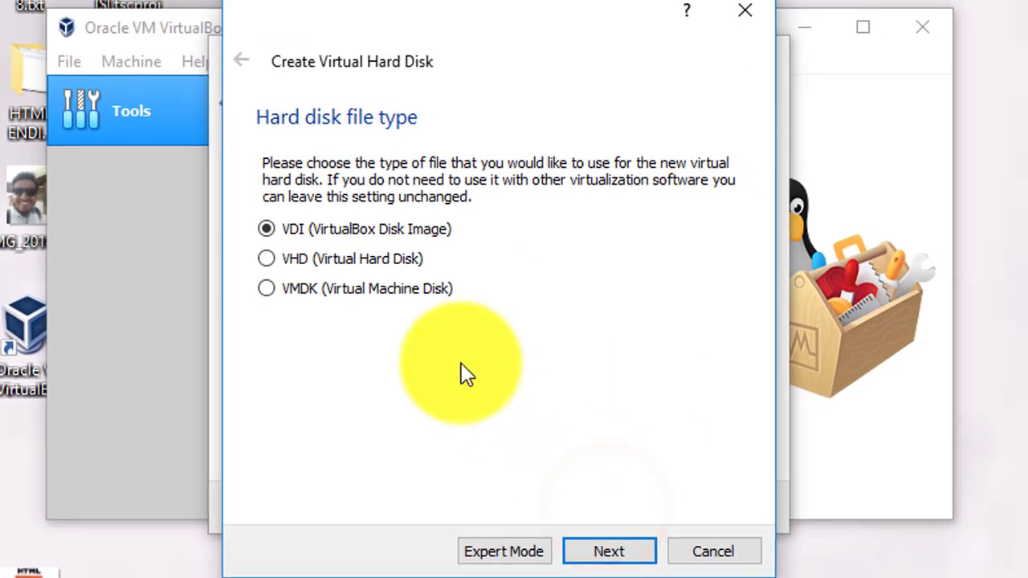
{"action": "left_click", "coordinate": [381, 259]}
{"action": "left_click", "coordinate": [623, 549]}
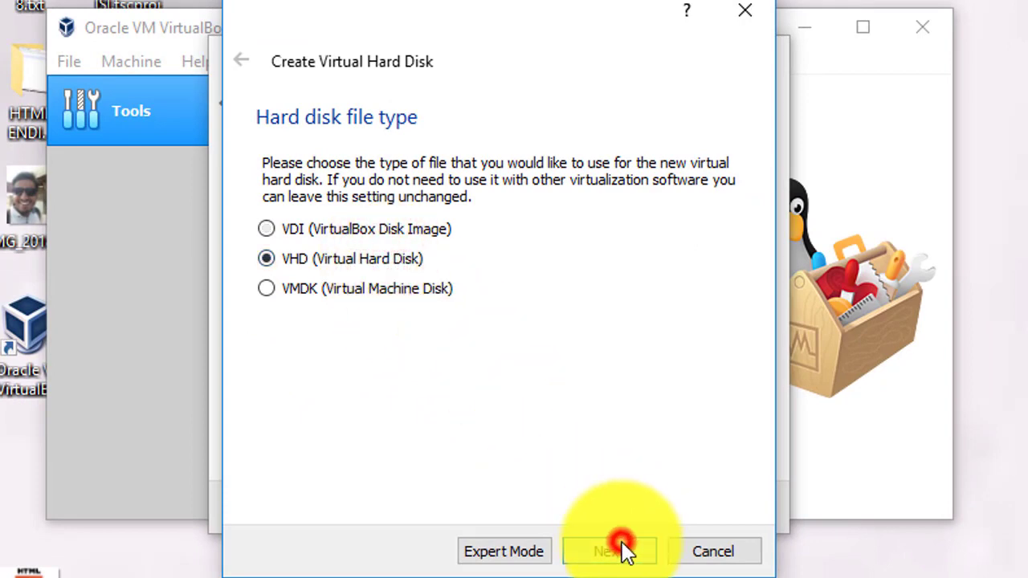
{"action": "left_click", "coordinate": [326, 380]}
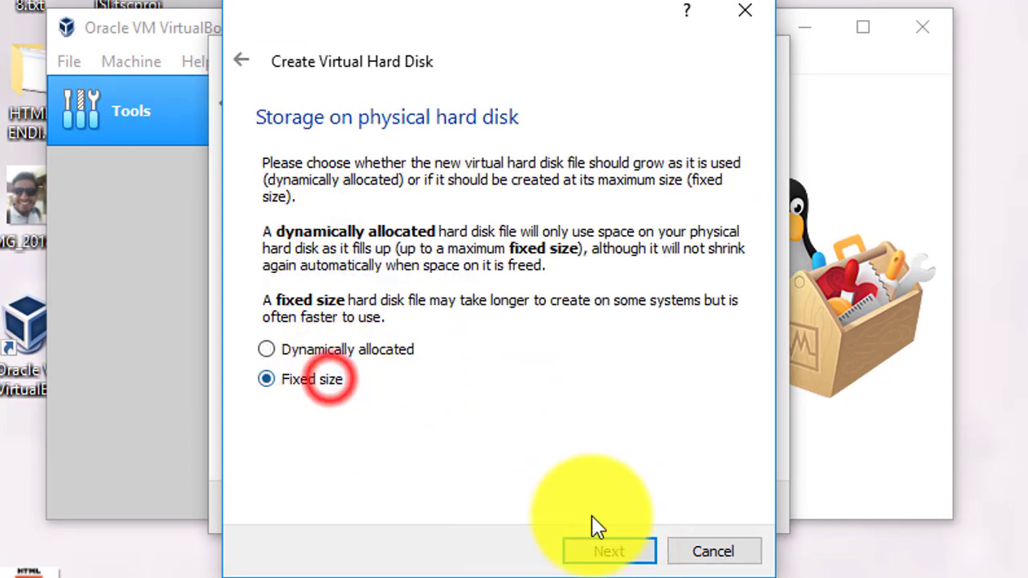
{"action": "left_click", "coordinate": [632, 552]}
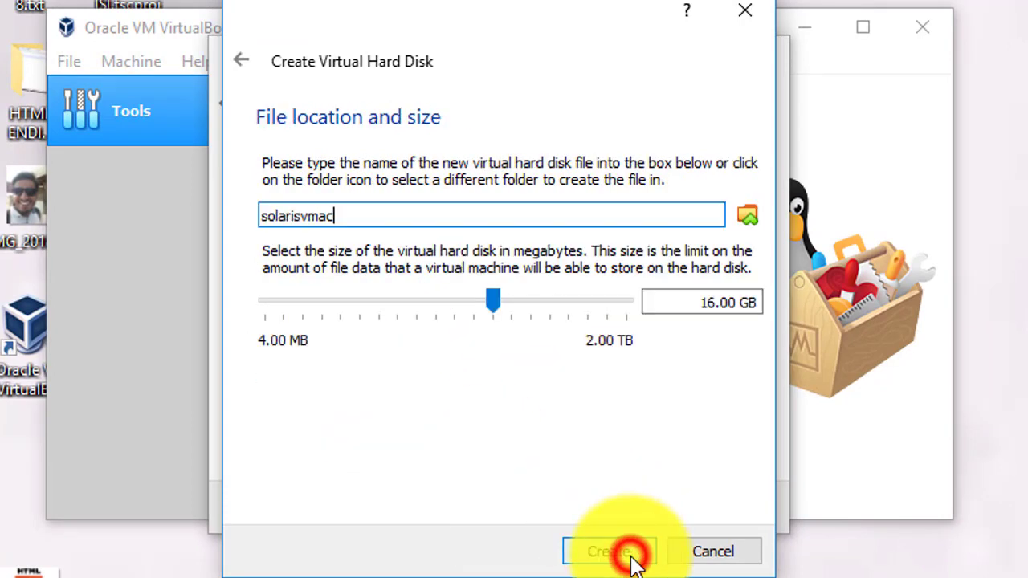
Step: Change the disk size from 16 to 30 GB and create the disk and machine
{"action": "left_click", "coordinate": [712, 305]}
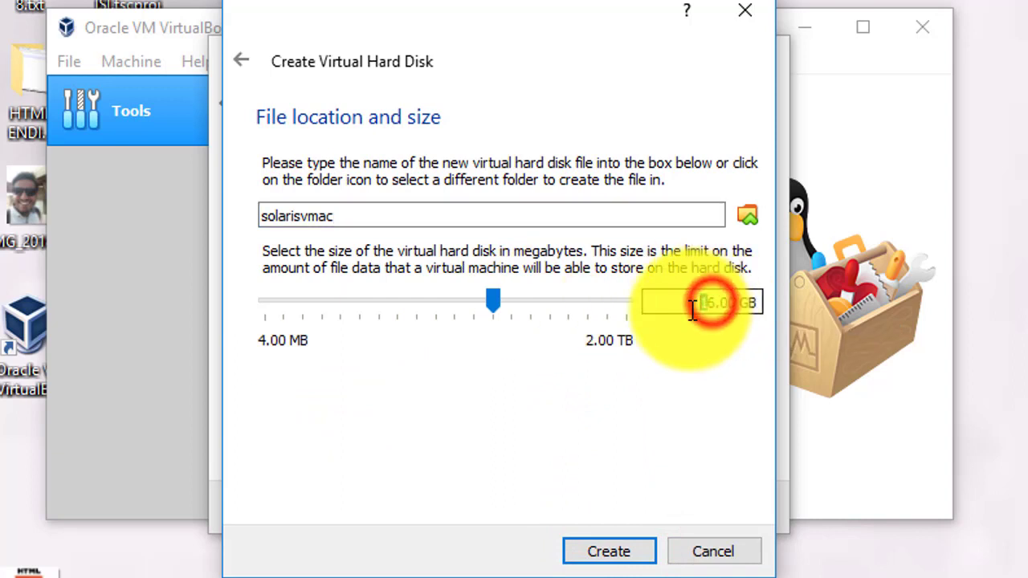
{"action": "left_click", "coordinate": [707, 303]}
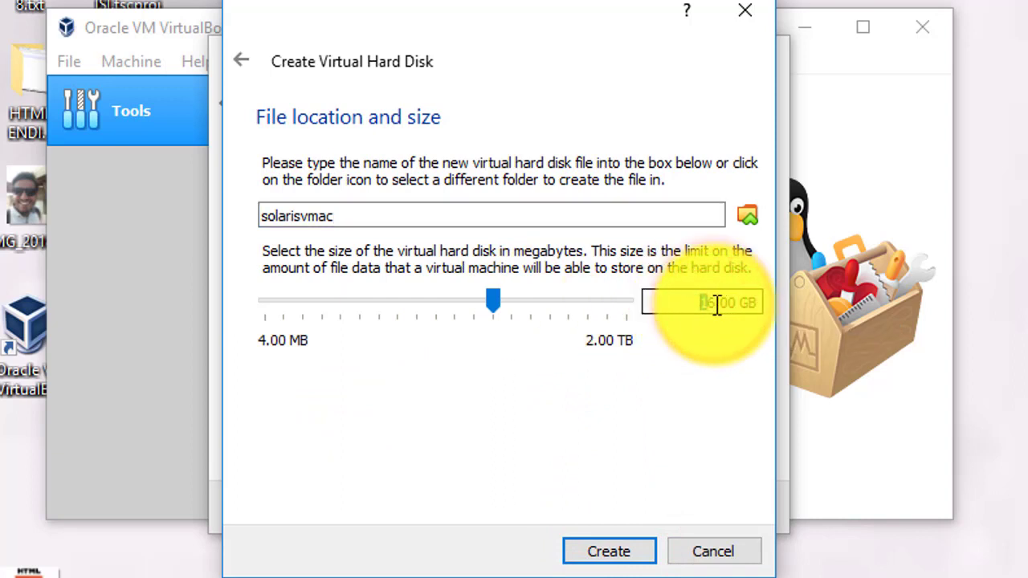
{"action": "left_click", "coordinate": [701, 302]}
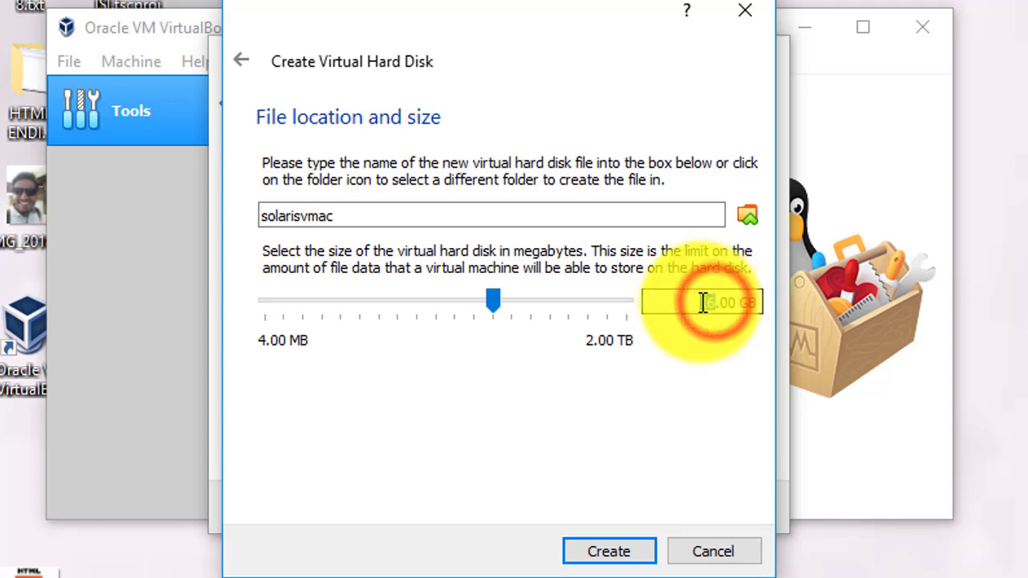
{"action": "type", "text": "30"}
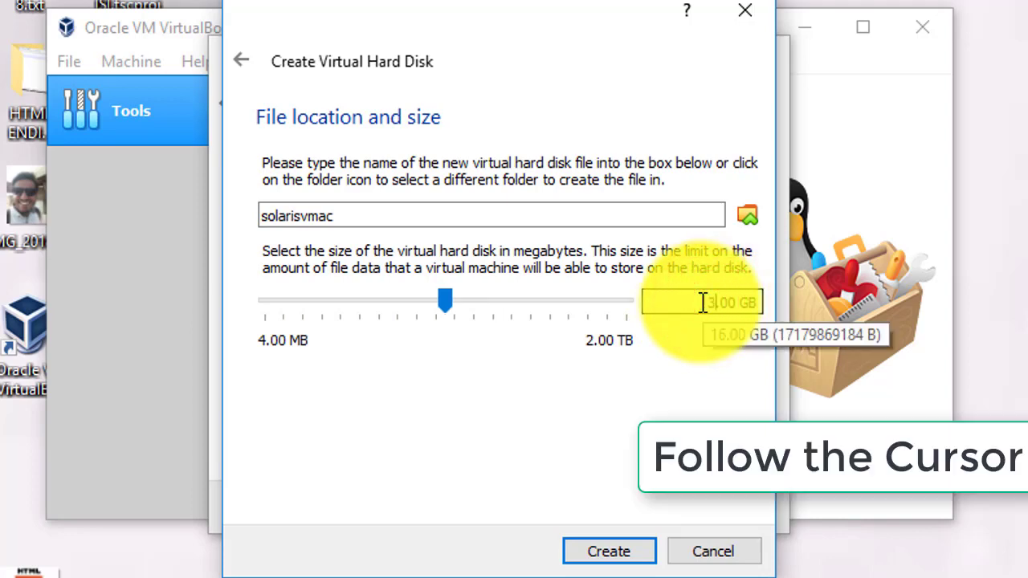
{"action": "left_click", "coordinate": [622, 552]}
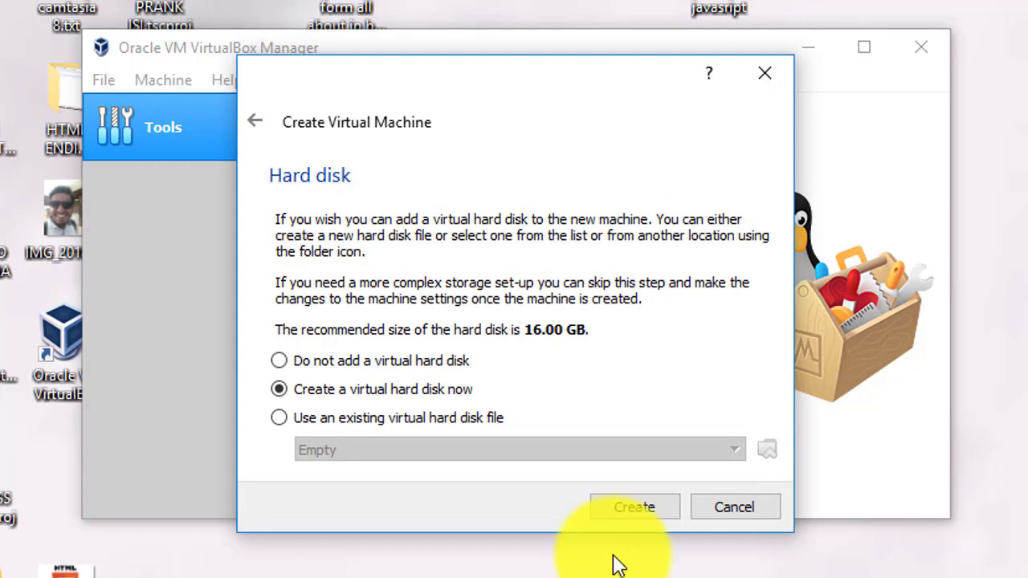
{"action": "left_click", "coordinate": [624, 509]}
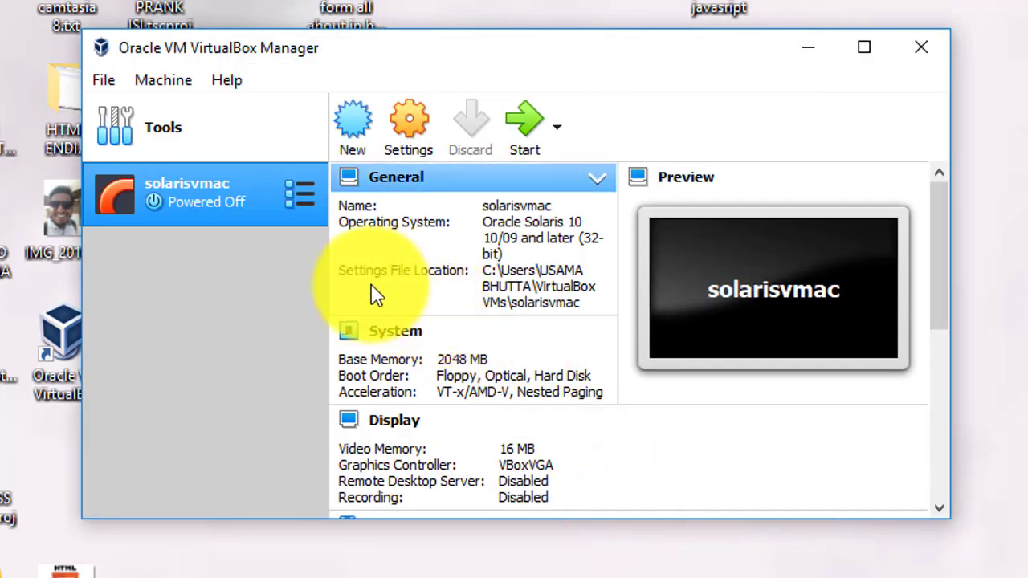
Step: Open solarisvmac's settings and review the General, System and Display pages
{"action": "right_click", "coordinate": [205, 190]}
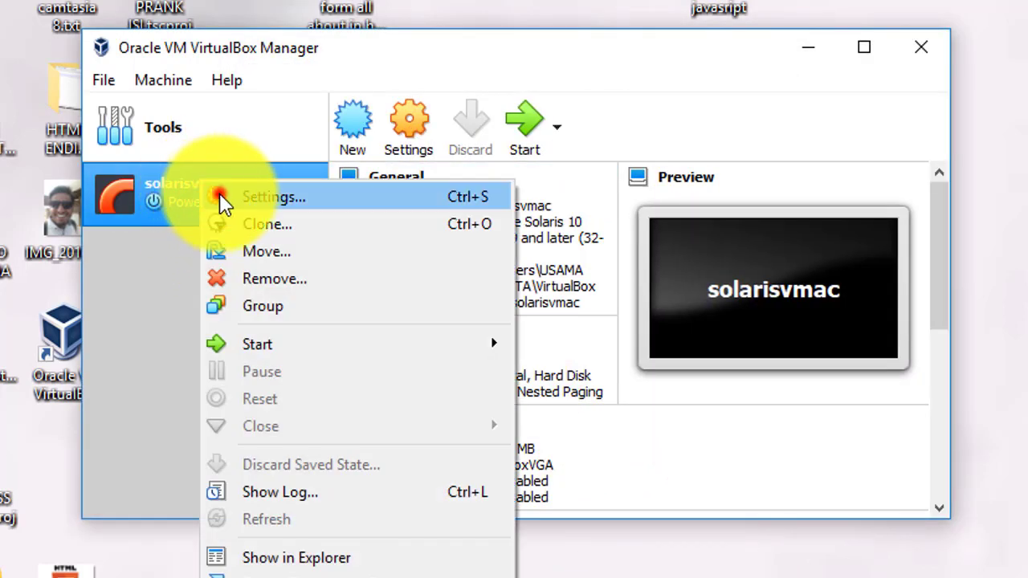
{"action": "left_click", "coordinate": [220, 196]}
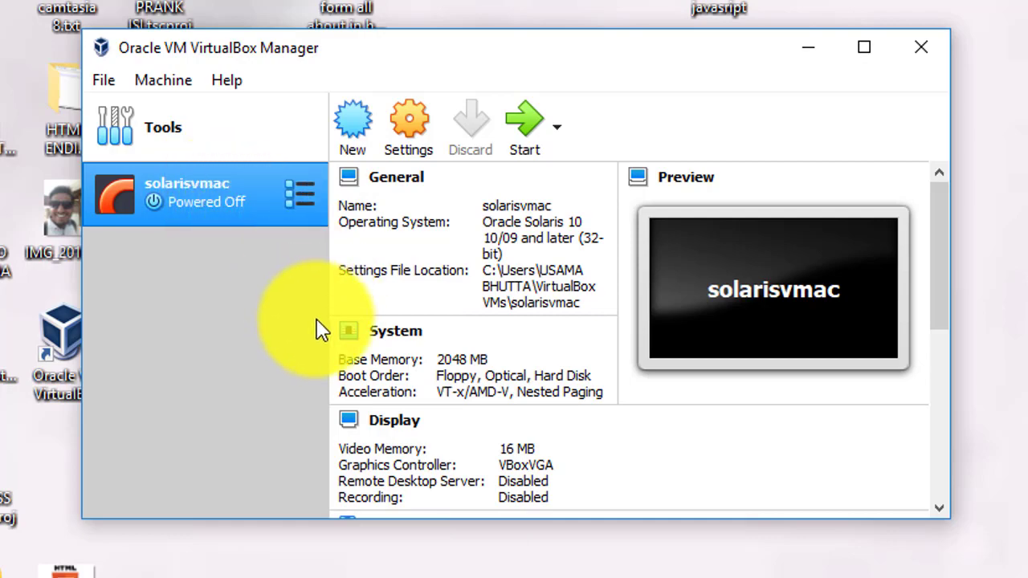
{"action": "left_click", "coordinate": [870, 46]}
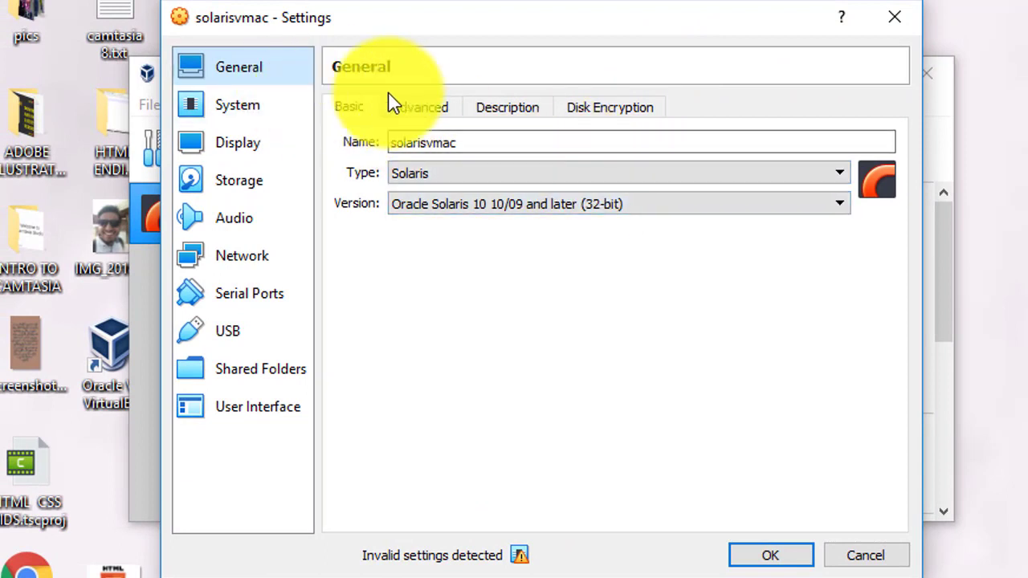
{"action": "left_click", "coordinate": [411, 103]}
{"action": "left_click", "coordinate": [257, 117]}
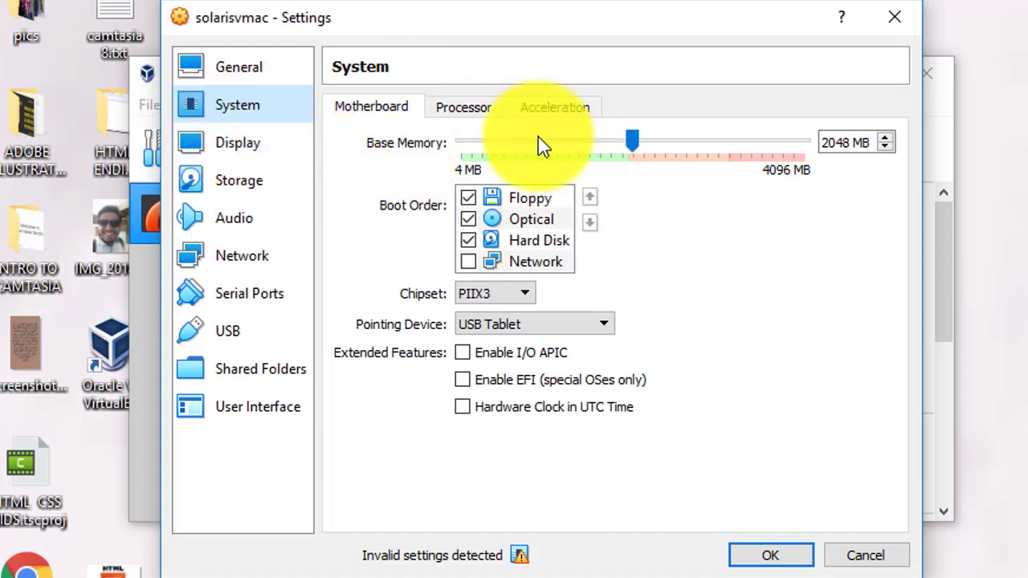
{"action": "left_click", "coordinate": [495, 109]}
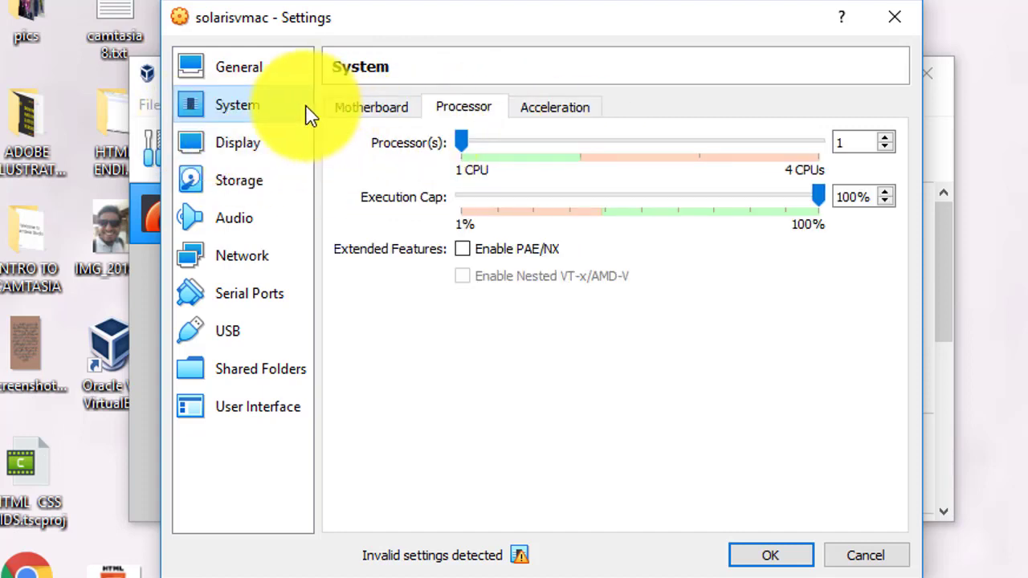
{"action": "left_click", "coordinate": [233, 142]}
Step: Load the sol-10-u6-ga1-x86-dvd.iso image into the empty optical drive
{"action": "left_click", "coordinate": [241, 178]}
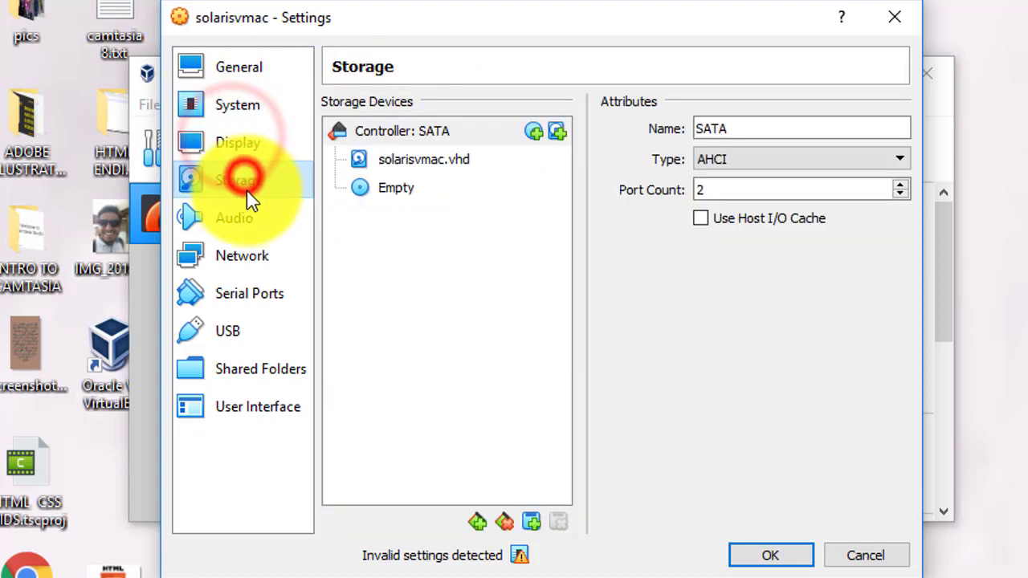
{"action": "left_click", "coordinate": [484, 192]}
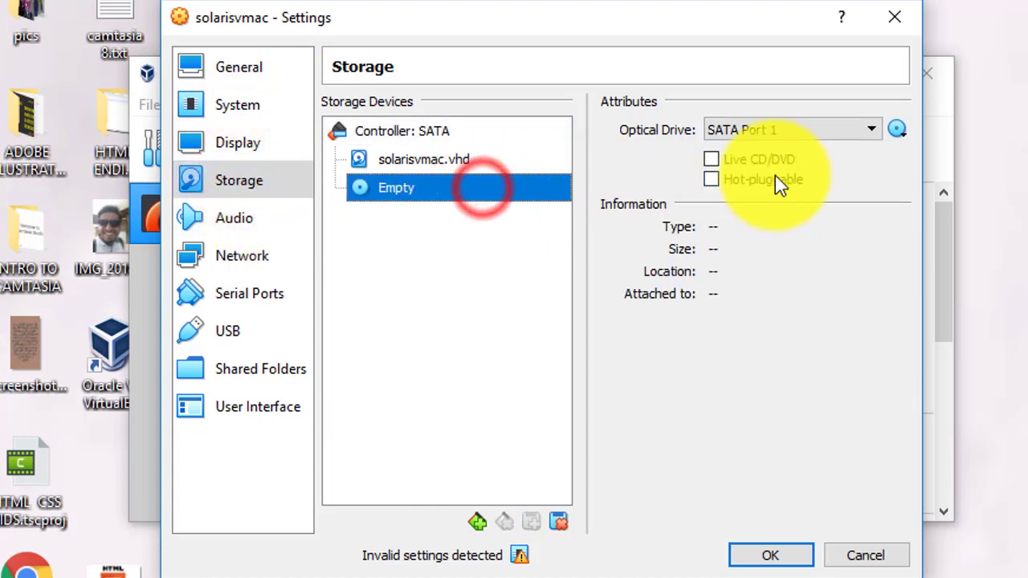
{"action": "left_click", "coordinate": [890, 131]}
{"action": "left_click", "coordinate": [919, 158]}
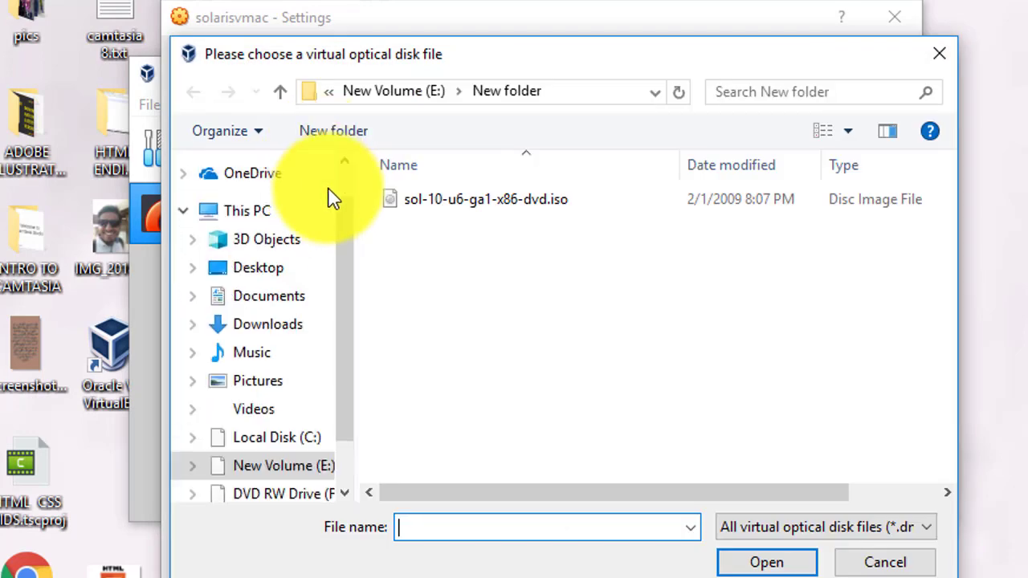
{"action": "left_click", "coordinate": [487, 212]}
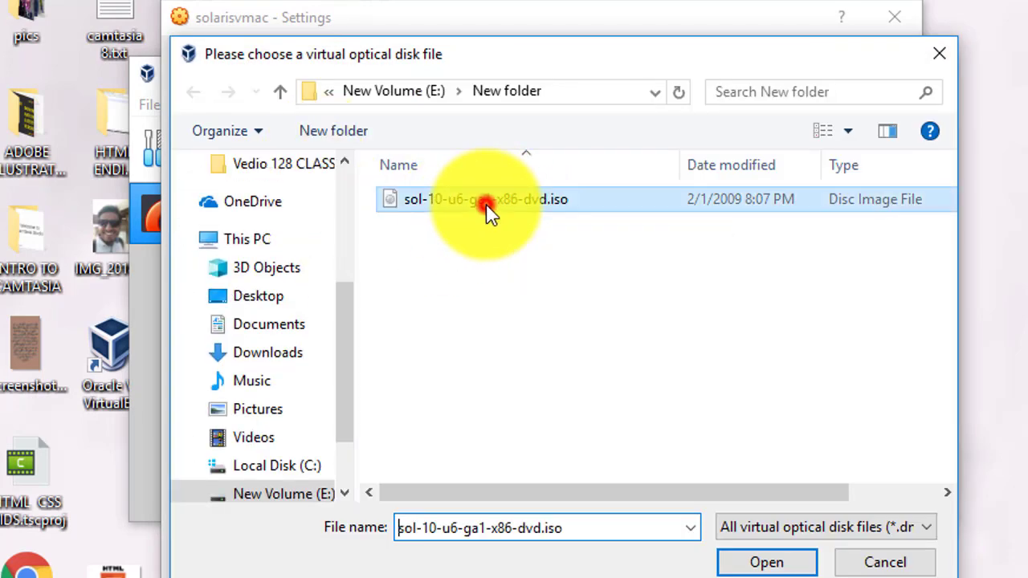
{"action": "left_click", "coordinate": [767, 563]}
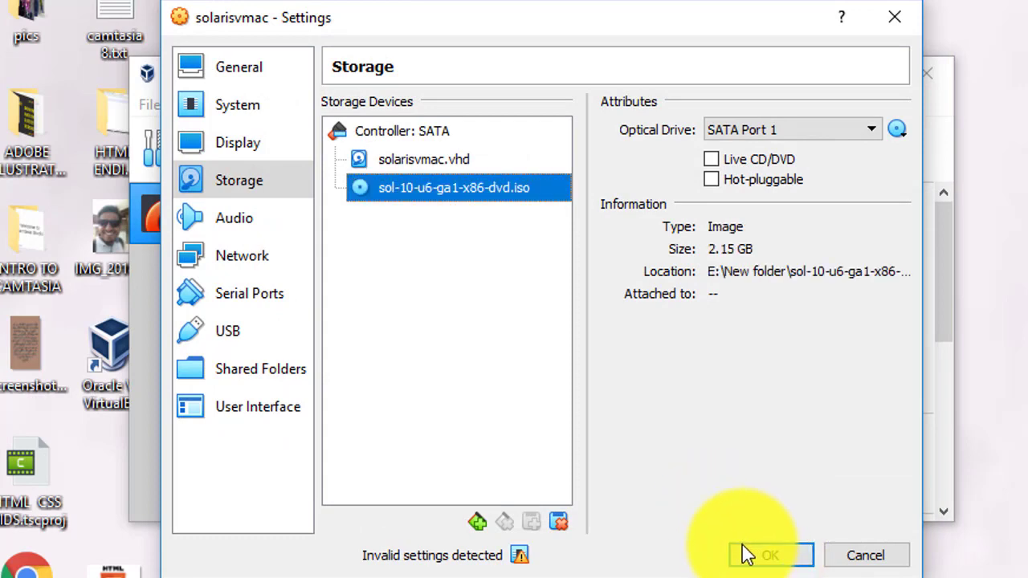
Step: Attach Network Adapter 1 to Host-only Adapter and confirm the settings with OK
{"action": "left_click", "coordinate": [228, 222]}
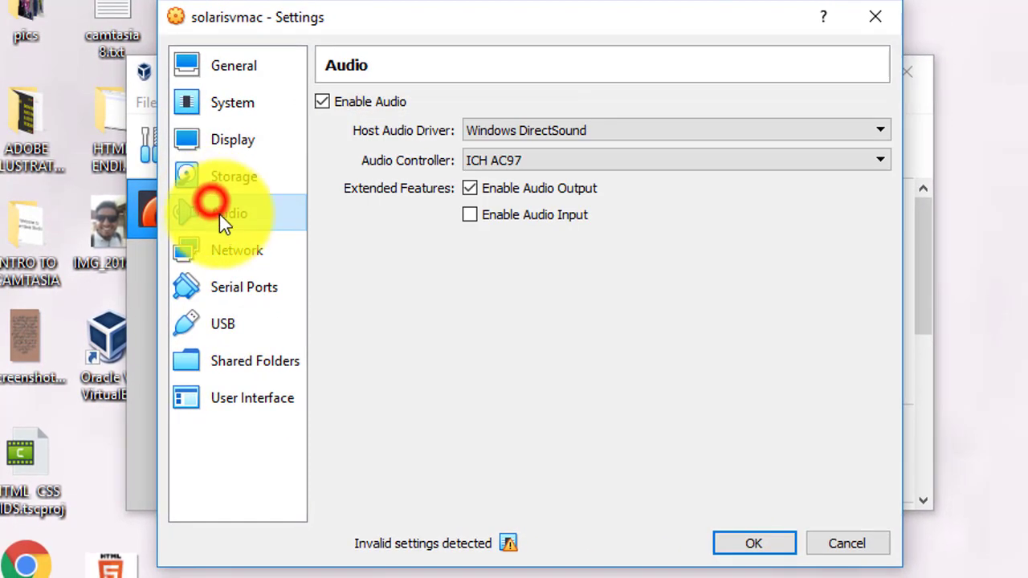
{"action": "left_click", "coordinate": [231, 249]}
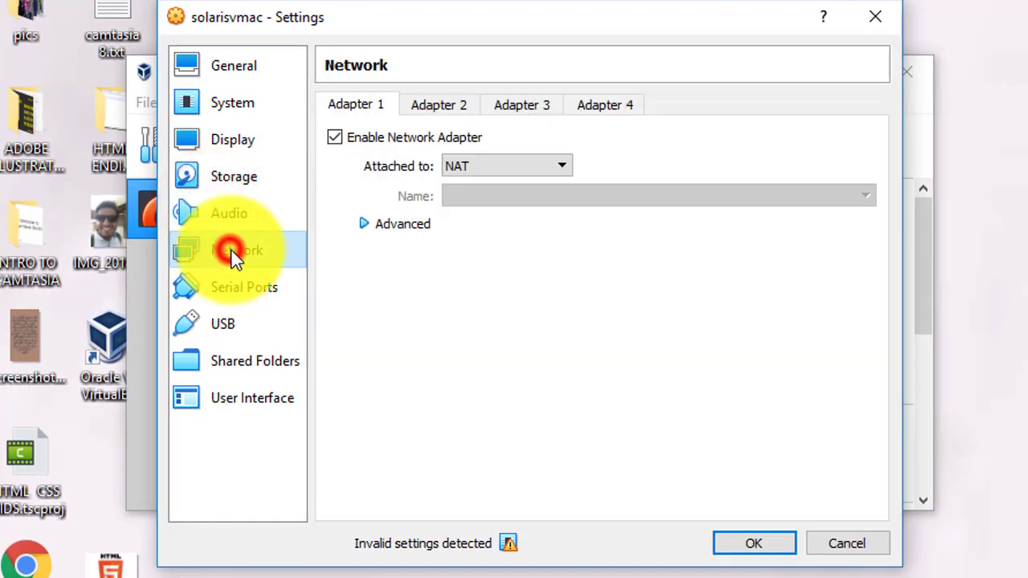
{"action": "left_click", "coordinate": [495, 164]}
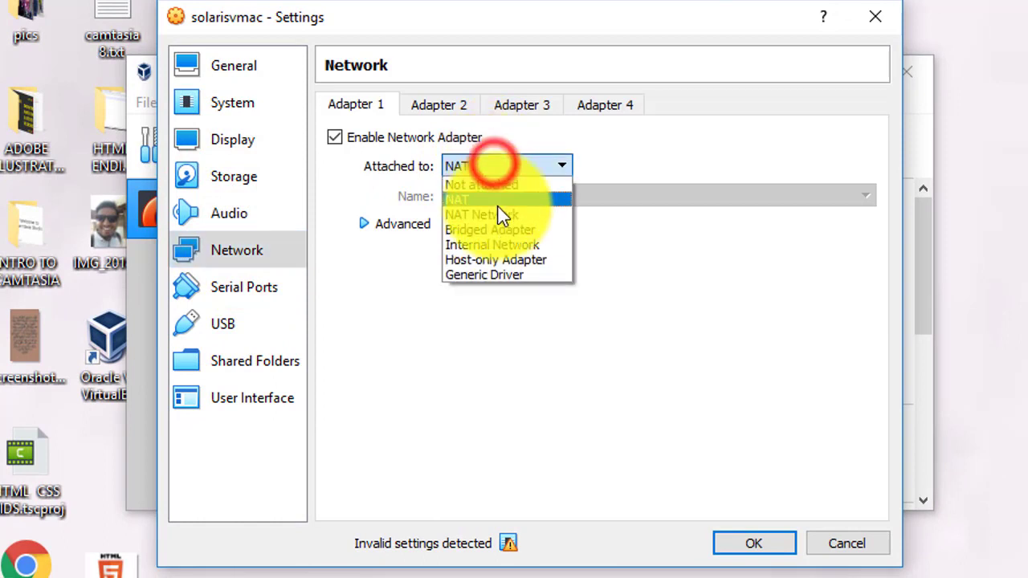
{"action": "left_click", "coordinate": [502, 259]}
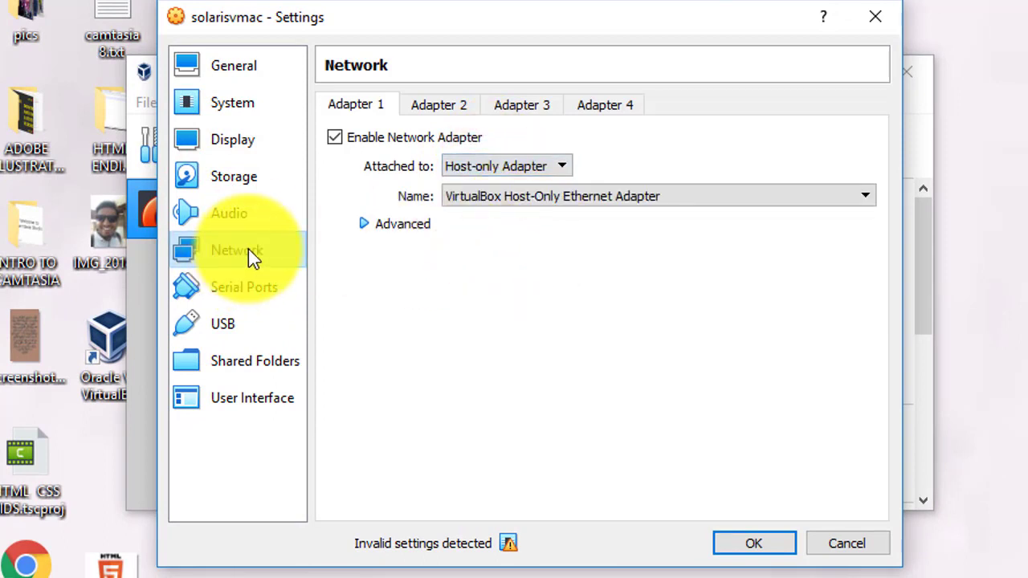
{"action": "left_click", "coordinate": [264, 283]}
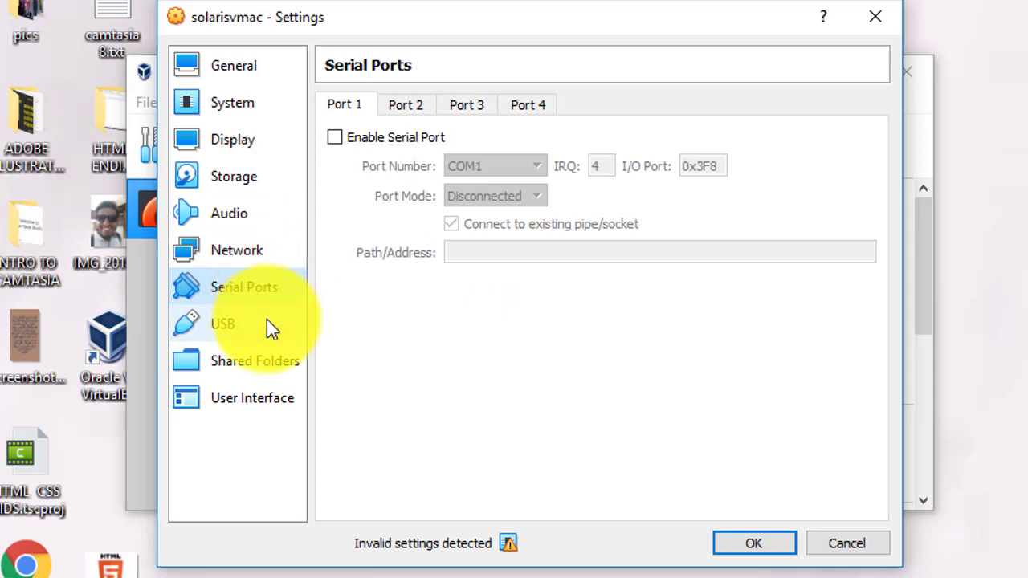
{"action": "left_click", "coordinate": [268, 323]}
{"action": "left_click", "coordinate": [269, 363]}
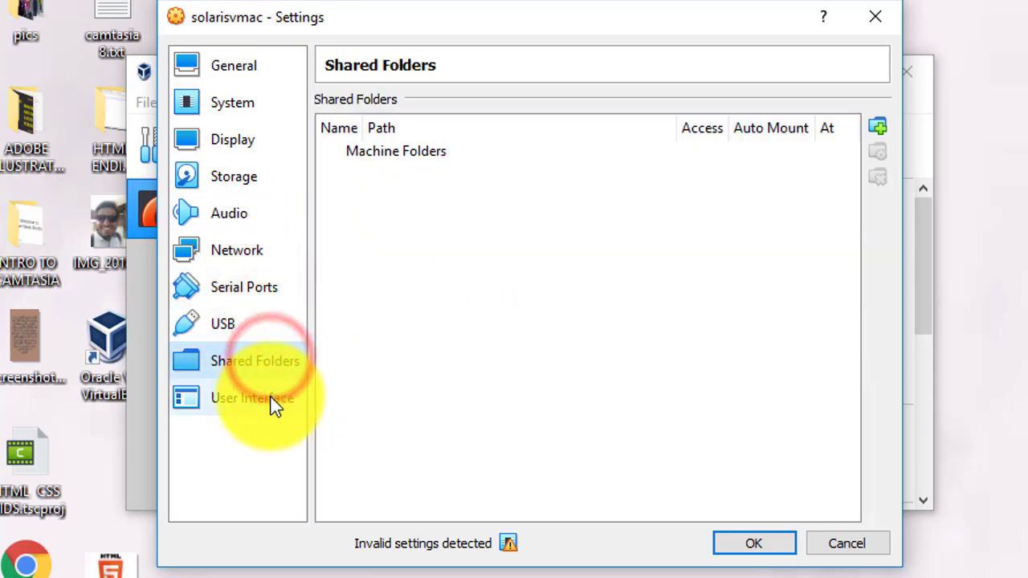
{"action": "left_click", "coordinate": [273, 401]}
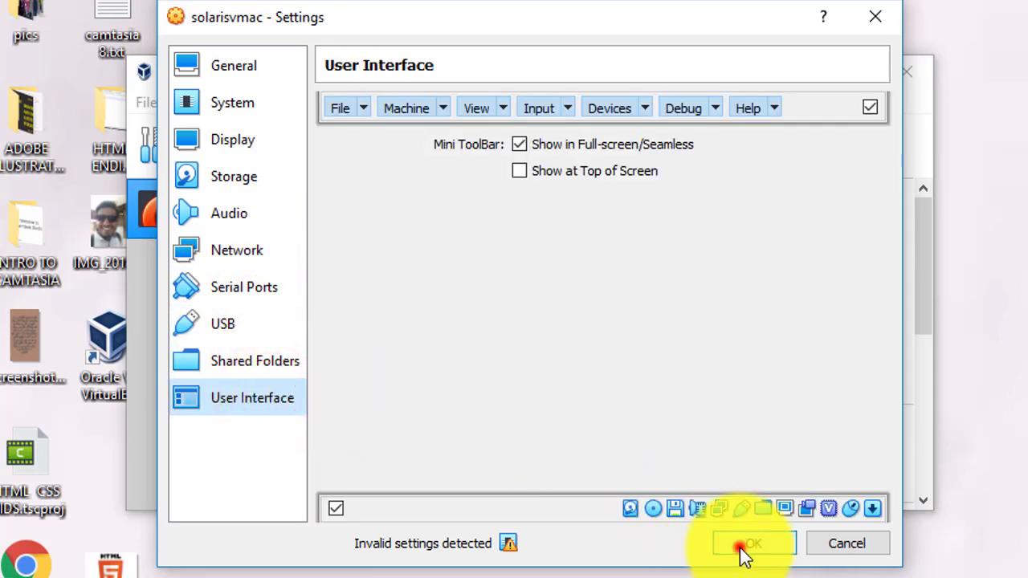
{"action": "left_click", "coordinate": [743, 546]}
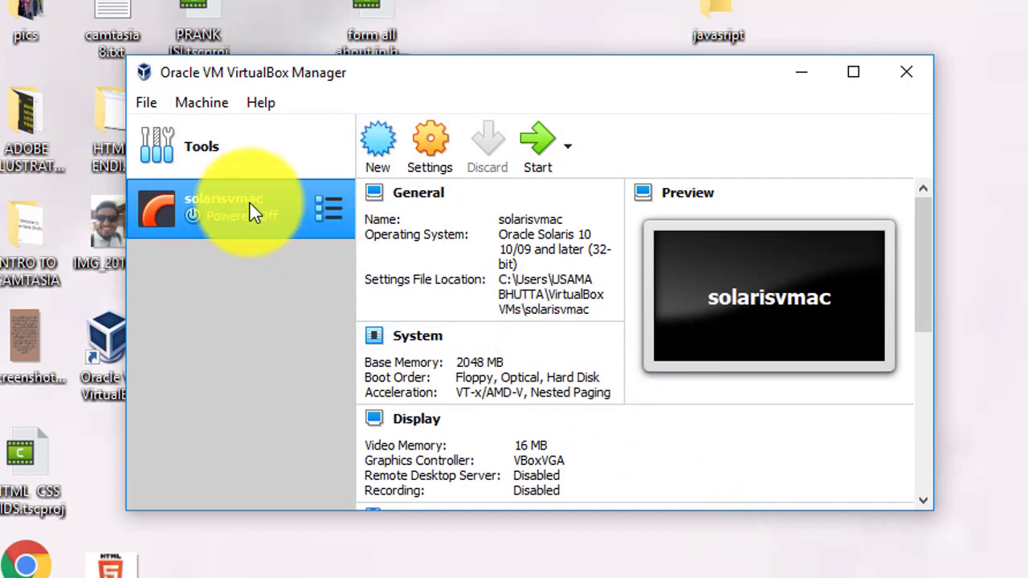
Step: Start solarisvmac with Normal Start so it boots to the Solaris GRUB menu
{"action": "right_click", "coordinate": [250, 204]}
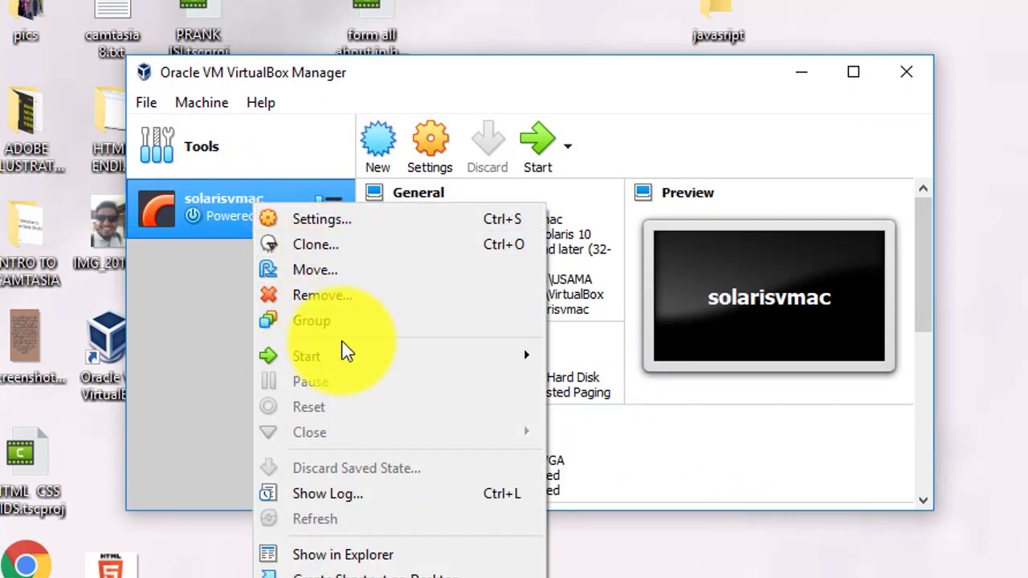
{"action": "mouse_move", "coordinate": [409, 356]}
{"action": "left_click", "coordinate": [565, 357]}
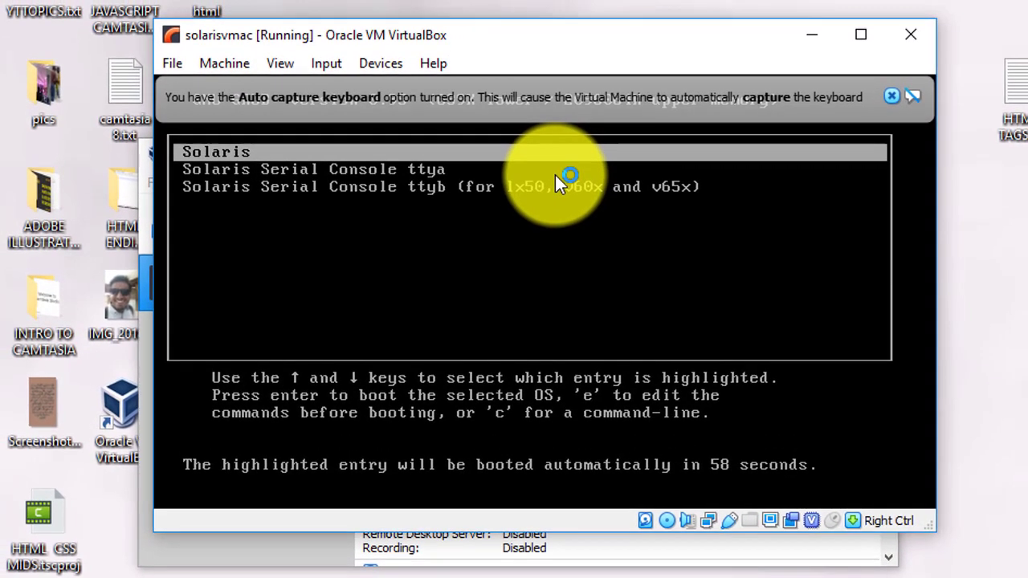
Step: Boot the Solaris GRUB entry and maximize the VM window
{"action": "key", "text": "Return"}
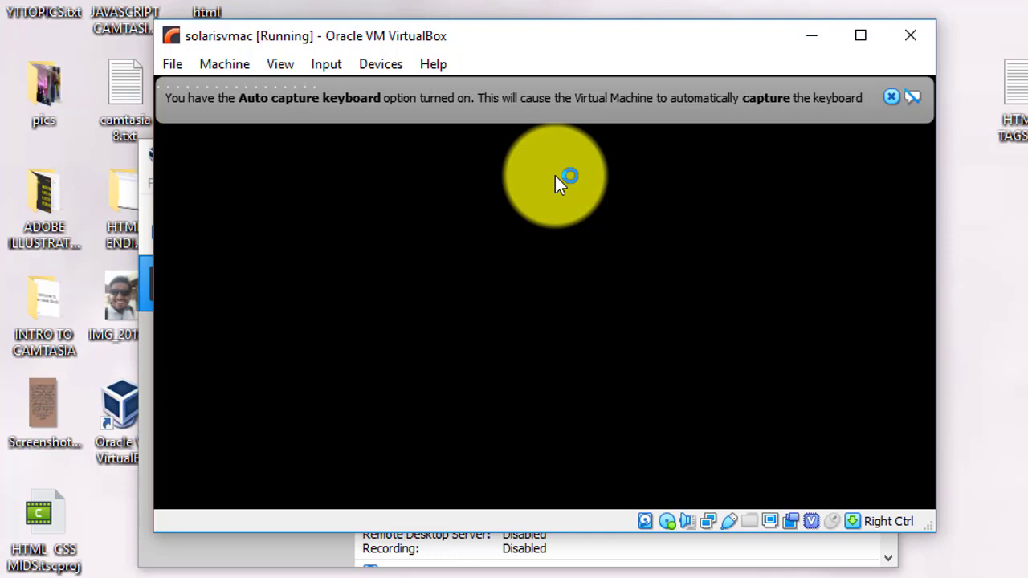
{"action": "left_click", "coordinate": [859, 45]}
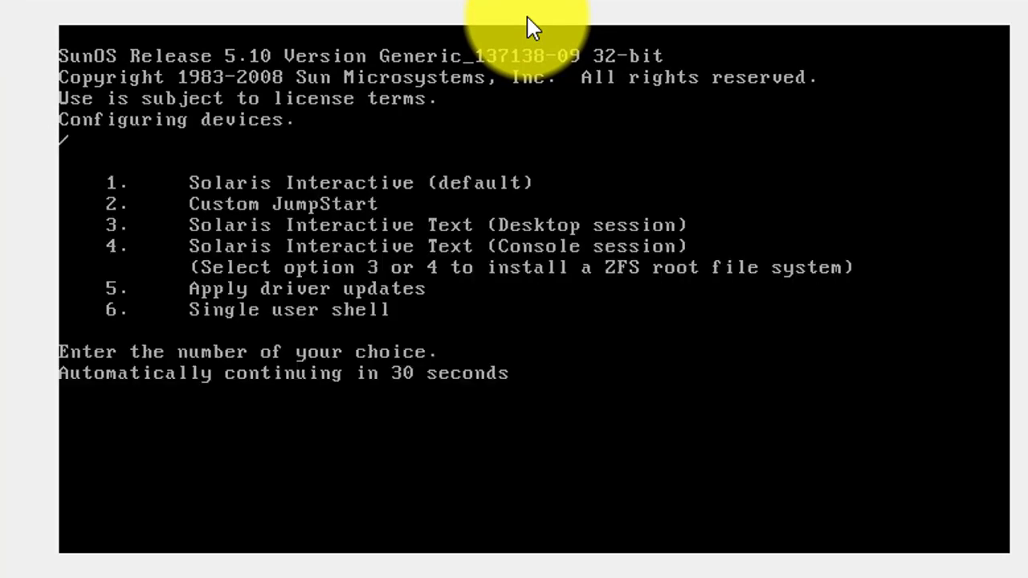
Step: Choose option 1, Solaris Interactive, as the installation type
{"action": "type", "text": "1"}
{"action": "key", "text": "Return"}
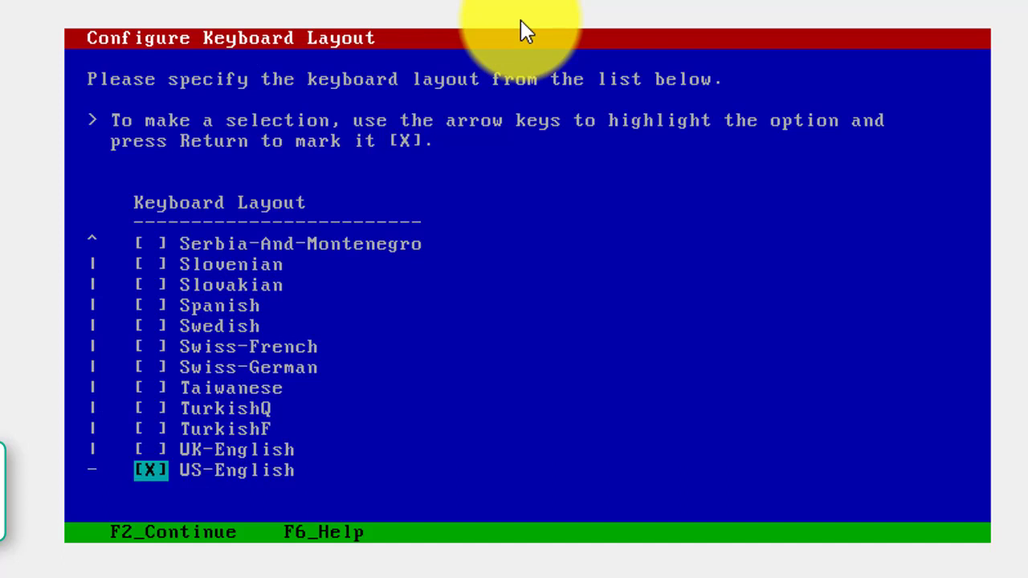
Step: Accept the US-English keyboard layout with F2 and continue into the graphical installer
{"action": "key", "text": "F2"}
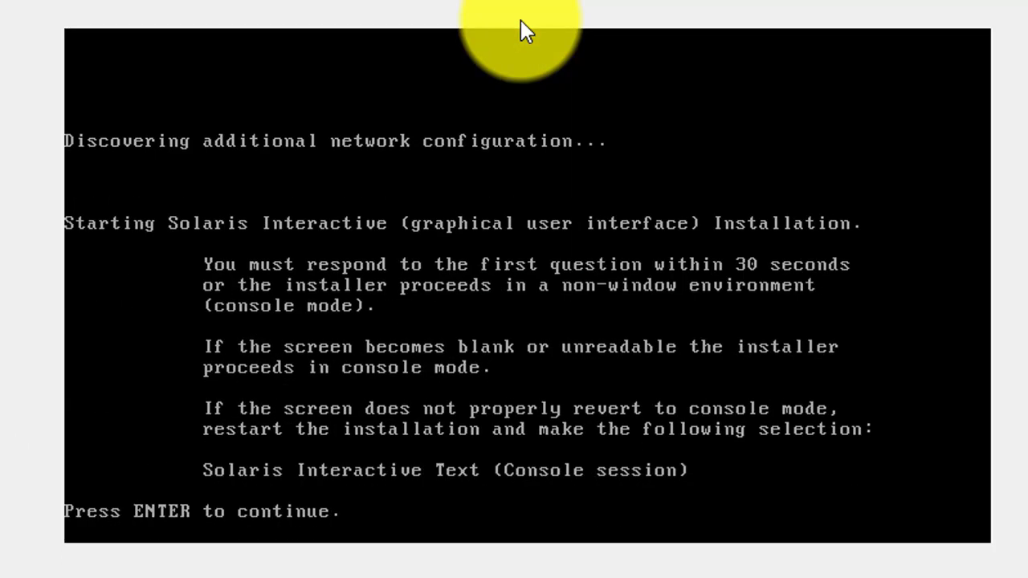
{"action": "key", "text": "Return"}
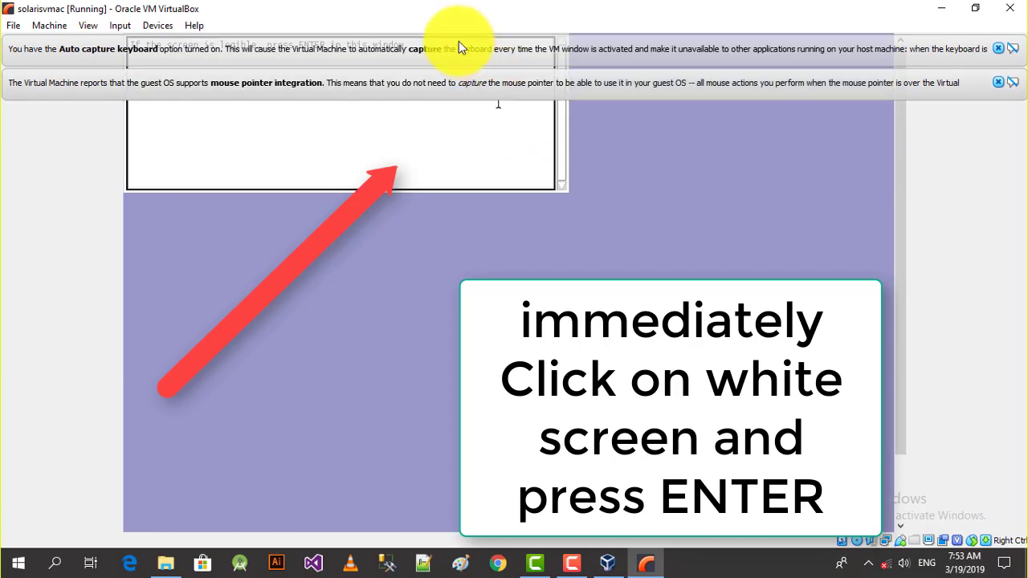
Step: Select English (option 0) as the installer language in the console window
{"action": "left_click", "coordinate": [457, 161]}
{"action": "key", "text": "Return"}
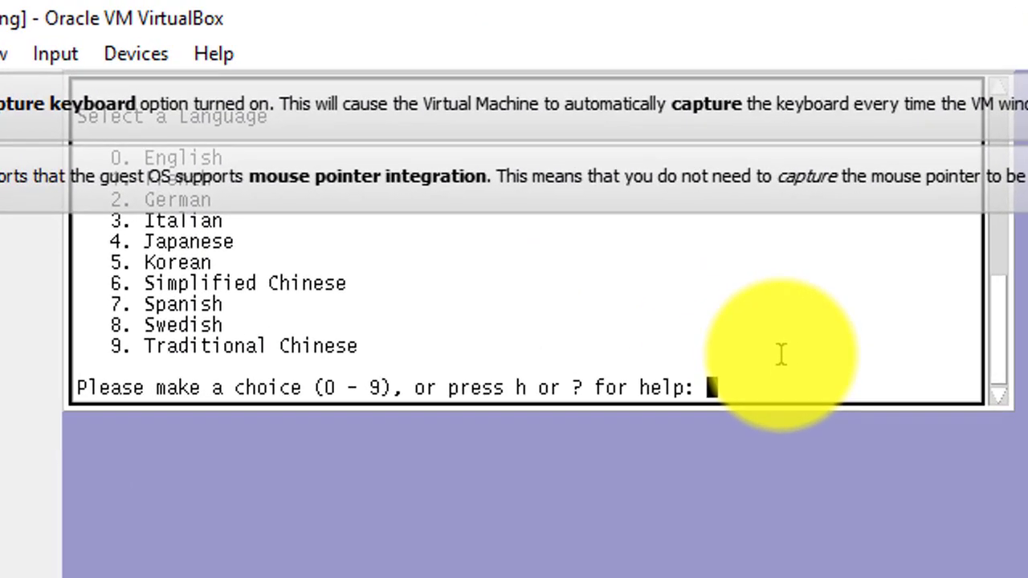
{"action": "type", "text": "0"}
{"action": "key", "text": "Return"}
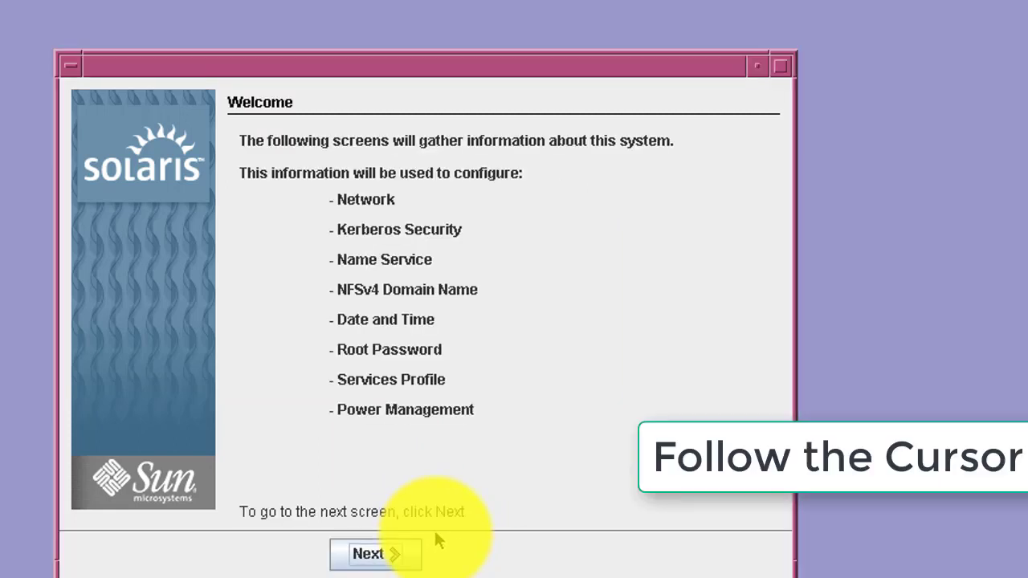
Step: Keep the Solaris system non-networked and enter solarisvmac as the host name
{"action": "left_click", "coordinate": [394, 555]}
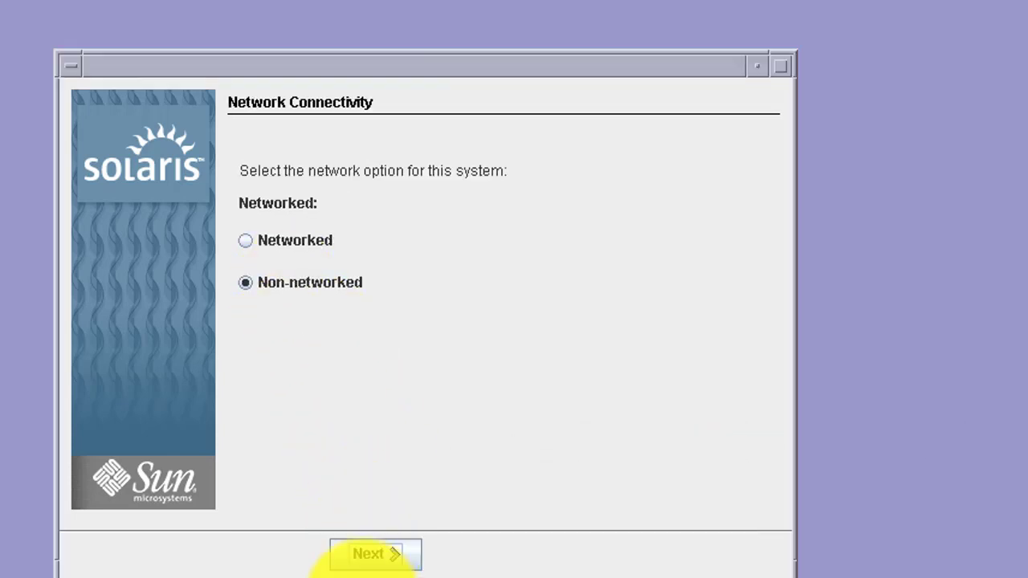
{"action": "left_click", "coordinate": [375, 556]}
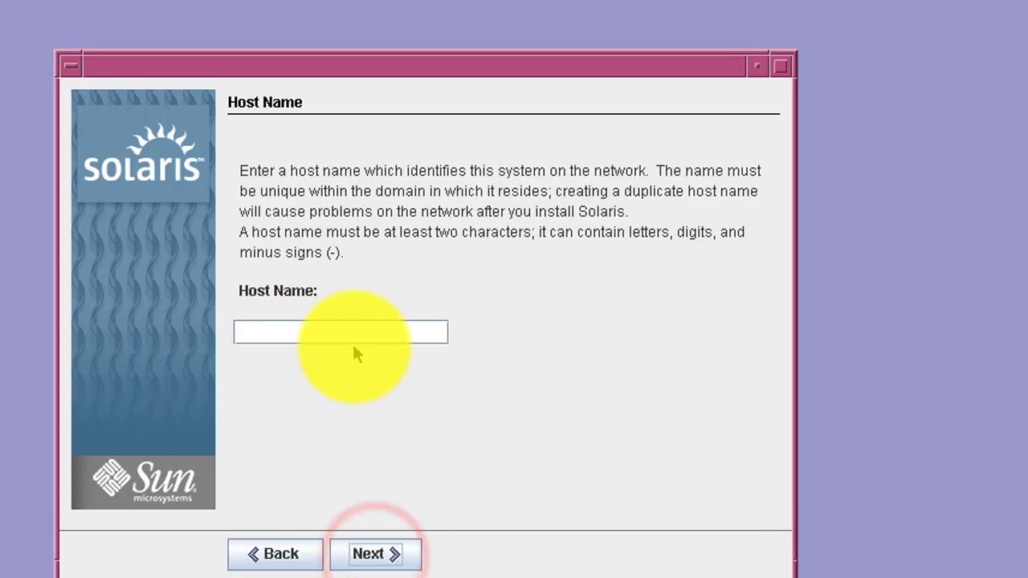
{"action": "left_click", "coordinate": [358, 340]}
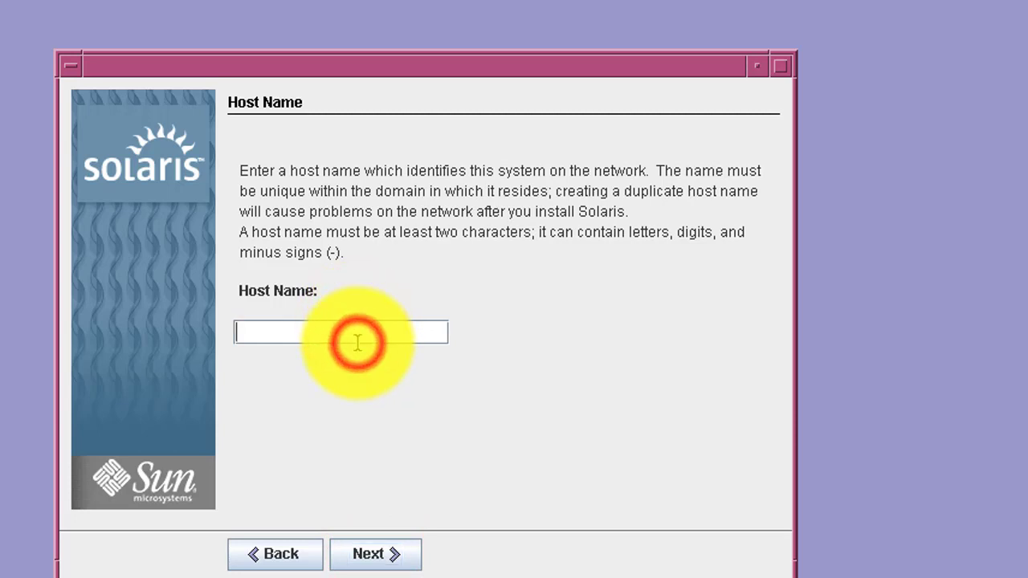
{"action": "type", "text": "sa"}
{"action": "key", "text": "BackSpace"}
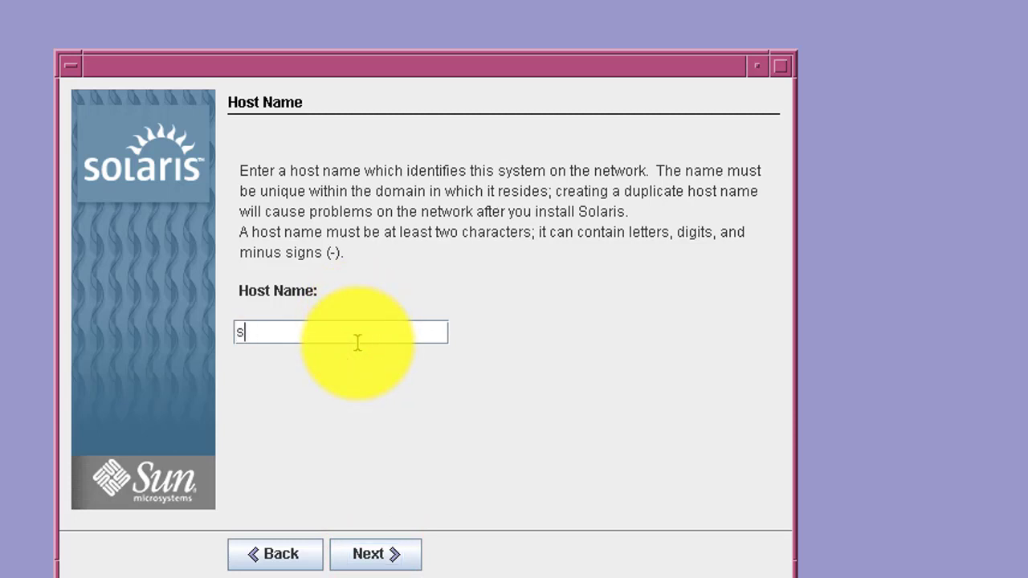
{"action": "type", "text": "olarisvmac"}
Step: Confirm the solarisvmac host name and skip the NFSv4 domain name step
{"action": "left_click", "coordinate": [374, 553]}
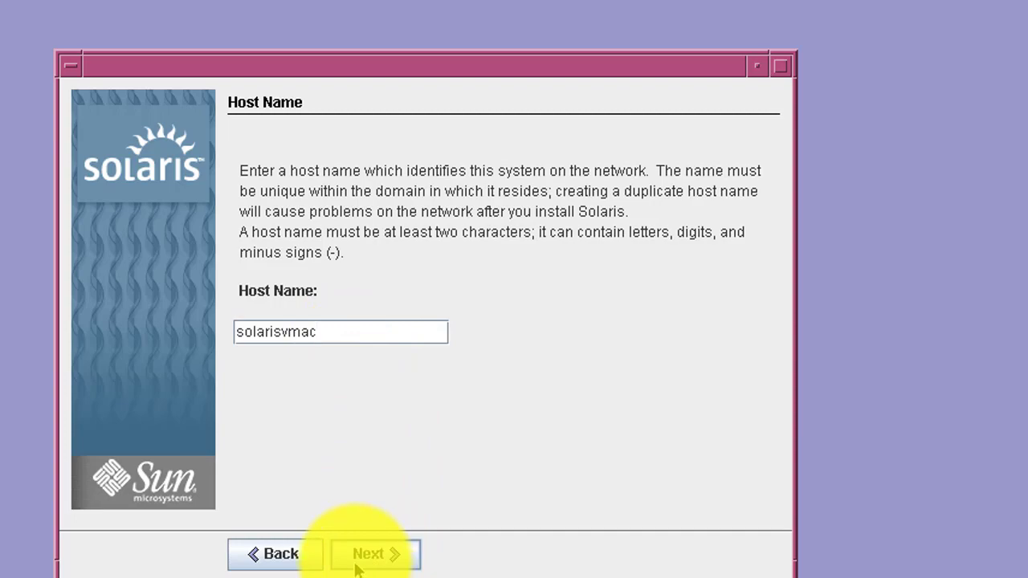
{"action": "left_click", "coordinate": [351, 553]}
{"action": "left_click", "coordinate": [354, 562]}
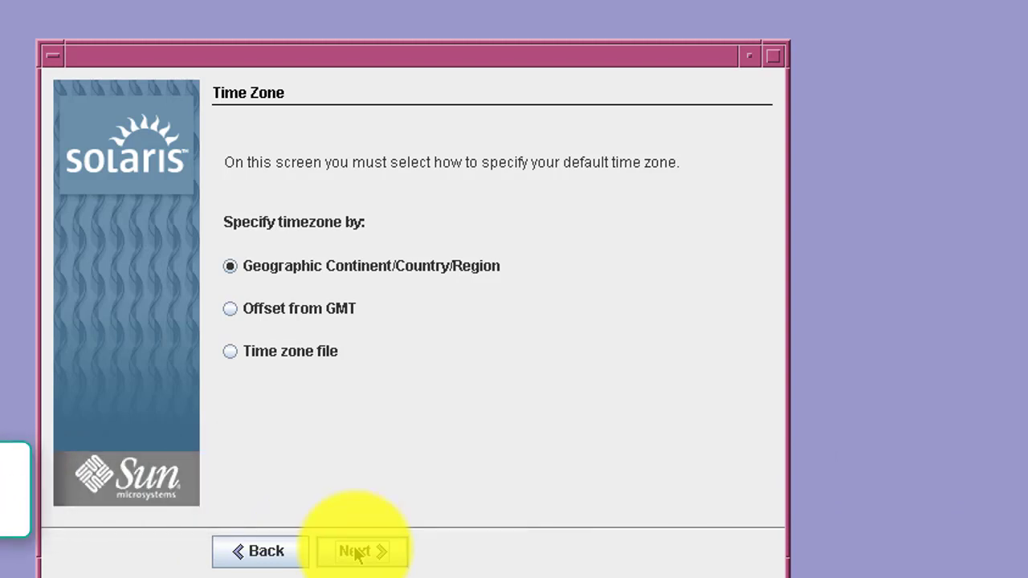
Step: Pick the time zone by geographic region: Asia, then Pakistan
{"action": "left_click", "coordinate": [354, 552]}
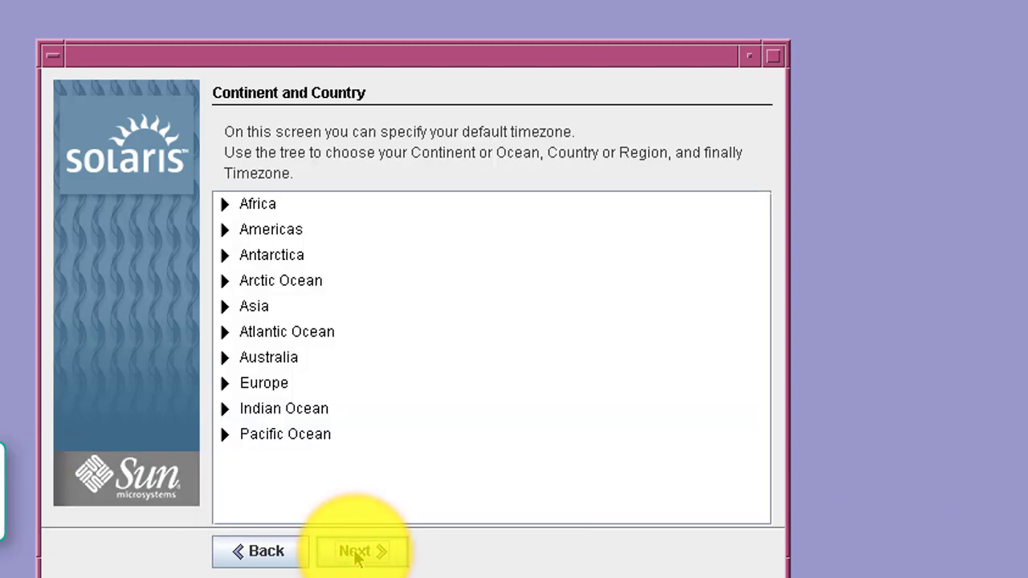
{"action": "left_click", "coordinate": [241, 306]}
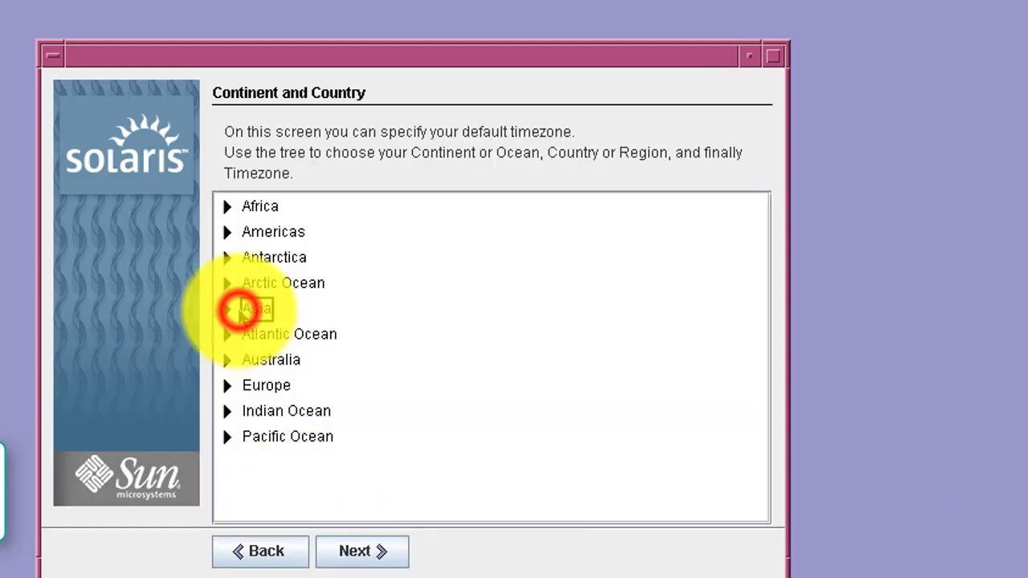
{"action": "left_click", "coordinate": [227, 311]}
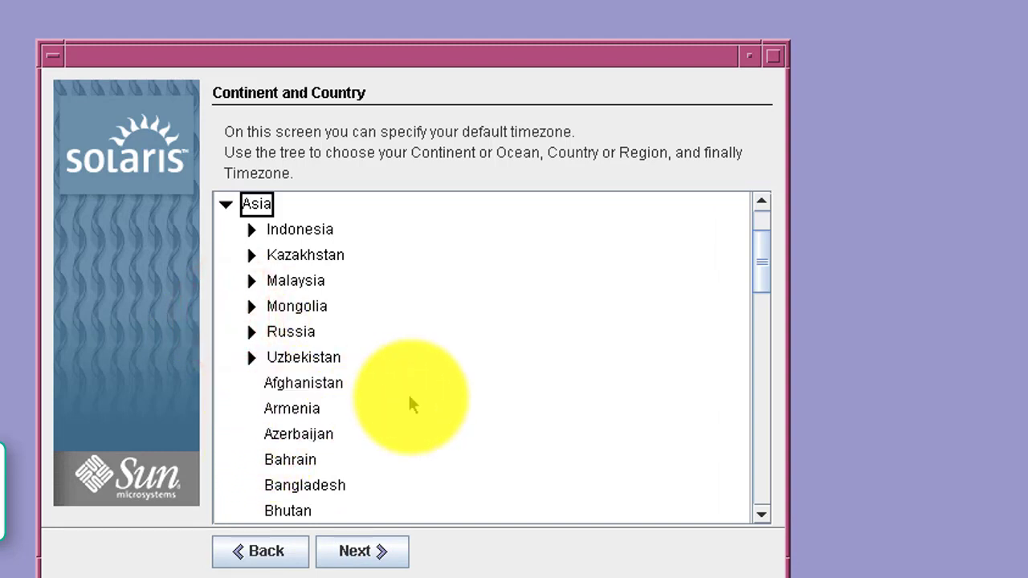
{"action": "left_click", "coordinate": [439, 368]}
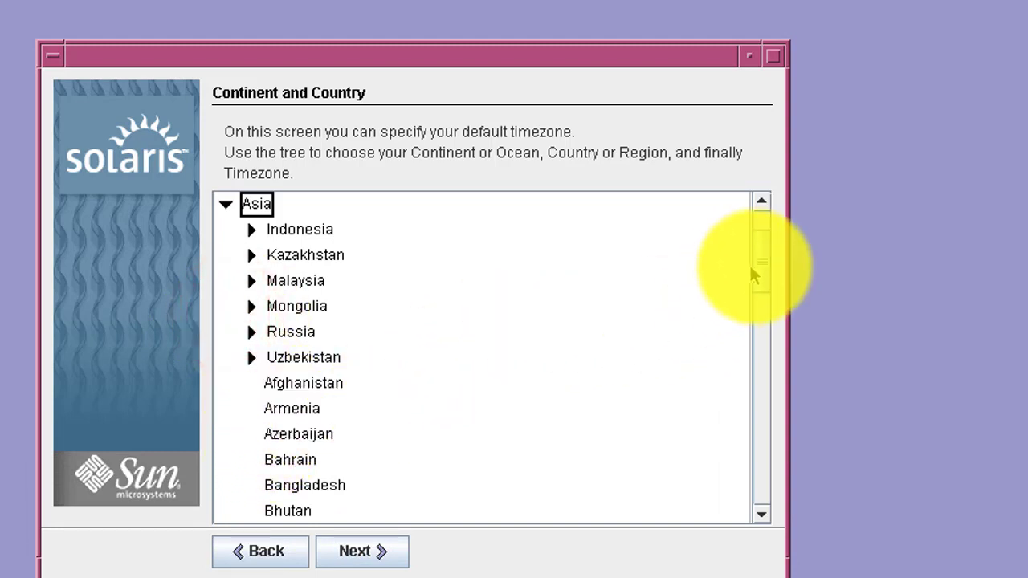
{"action": "left_click_drag", "start_coordinate": [760, 266], "coordinate": [758, 417]}
{"action": "left_click", "coordinate": [266, 319]}
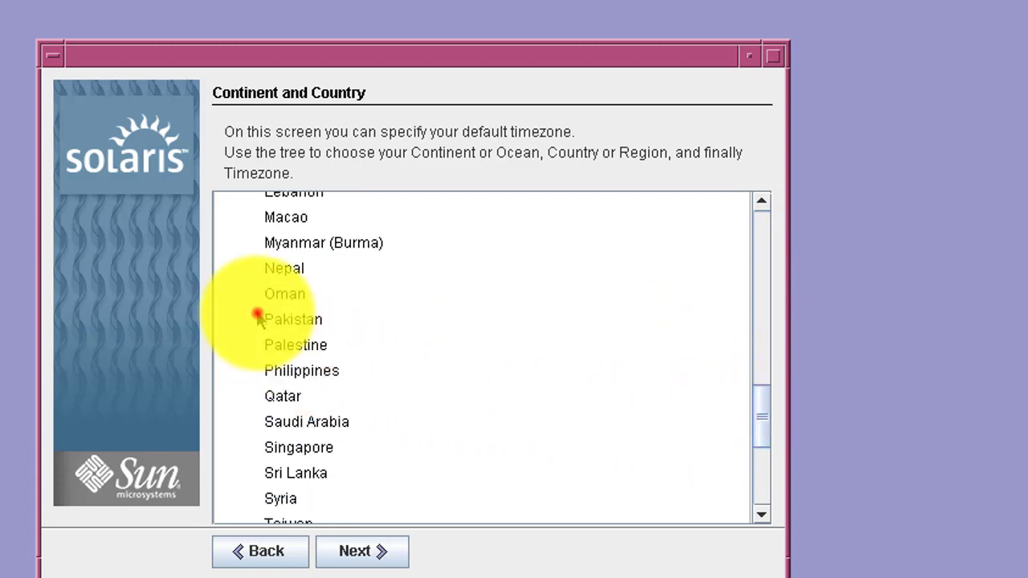
Step: Confirm the Pakistan time zone and accept the default PKT date and time
{"action": "left_click", "coordinate": [363, 553]}
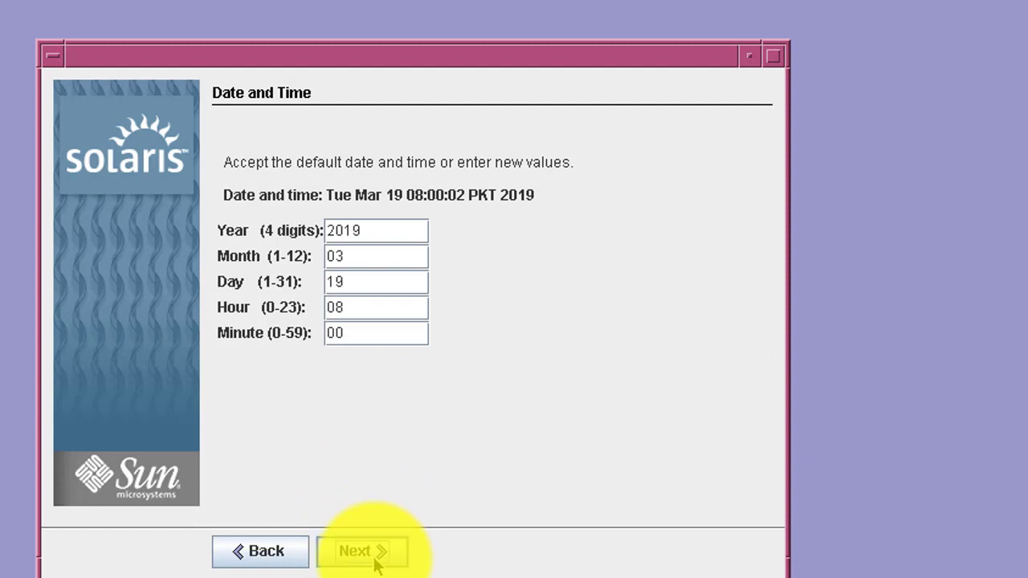
{"action": "left_click", "coordinate": [374, 552]}
{"action": "left_click", "coordinate": [374, 550]}
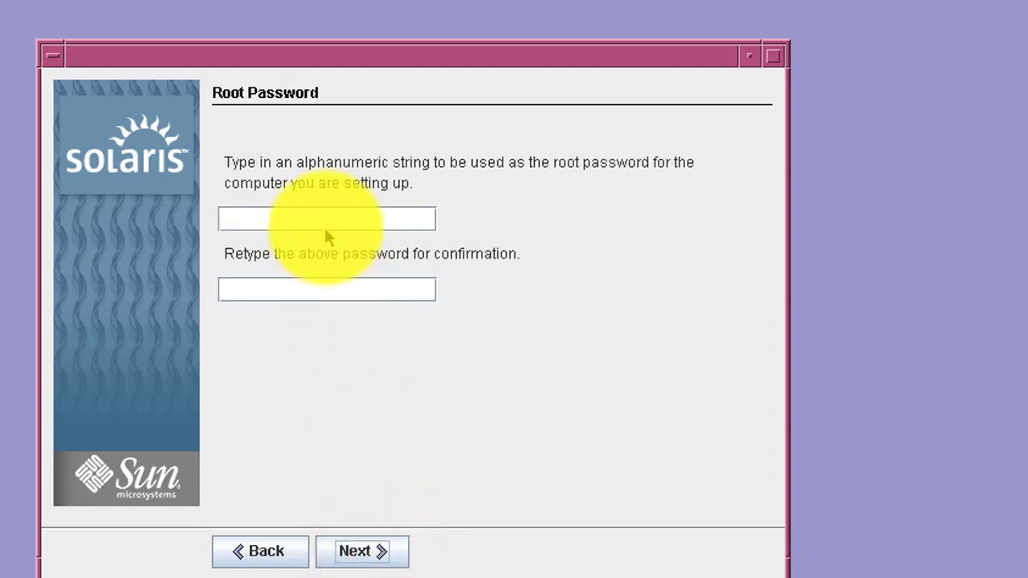
Step: Enter and confirm the root password in both fields, then continue to Remote Services
{"action": "left_click", "coordinate": [328, 224]}
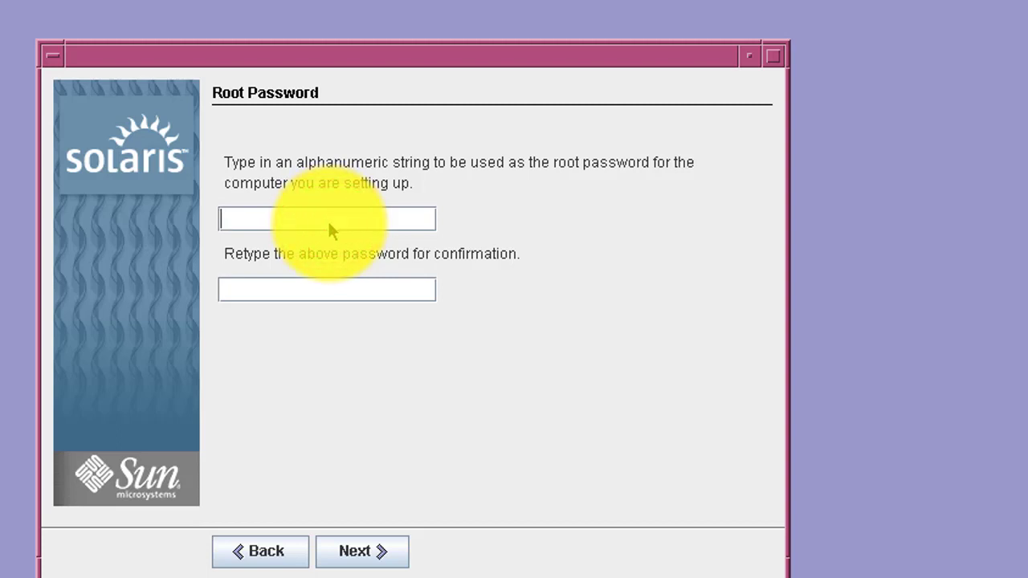
{"action": "type", "text": "***********"}
{"action": "key", "text": "Tab"}
{"action": "type", "text": "********"}
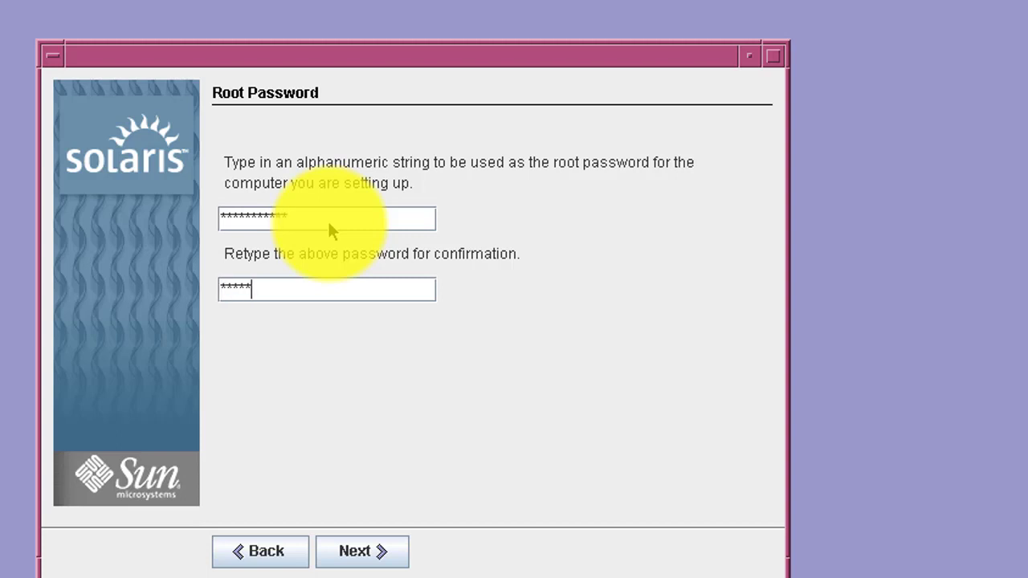
{"action": "type", "text": "*"}
{"action": "key", "text": "BackSpace"}
{"action": "key", "text": "BackSpace"}
{"action": "key", "text": "BackSpace"}
{"action": "key", "text": "BackSpace"}
{"action": "key", "text": "BackSpace"}
{"action": "key", "text": "BackSpace"}
{"action": "key", "text": "BackSpace"}
{"action": "key", "text": "BackSpace"}
{"action": "key", "text": "BackSpace"}
{"action": "type", "text": "***********"}
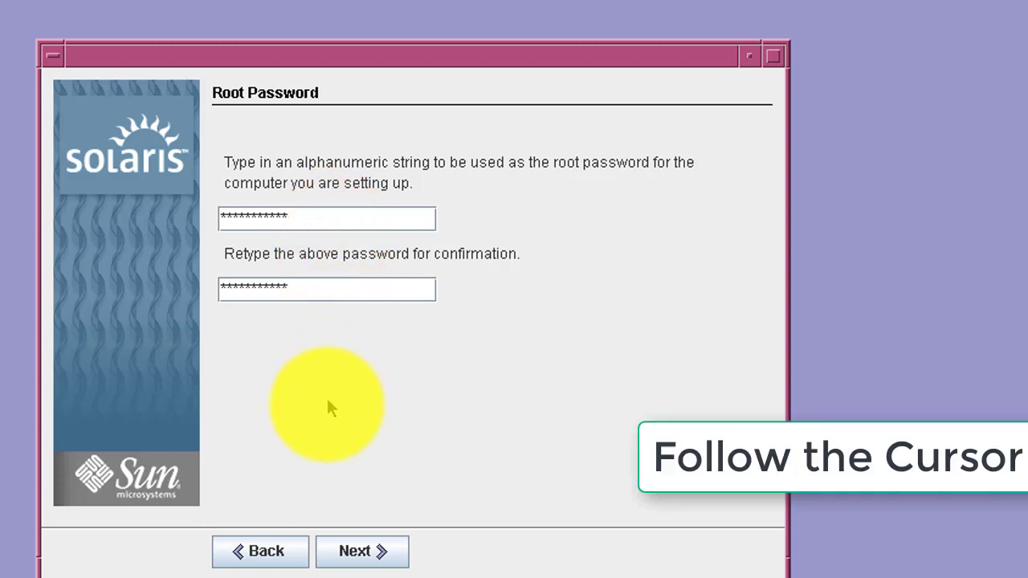
{"action": "left_click", "coordinate": [350, 548]}
{"action": "left_click", "coordinate": [354, 551]}
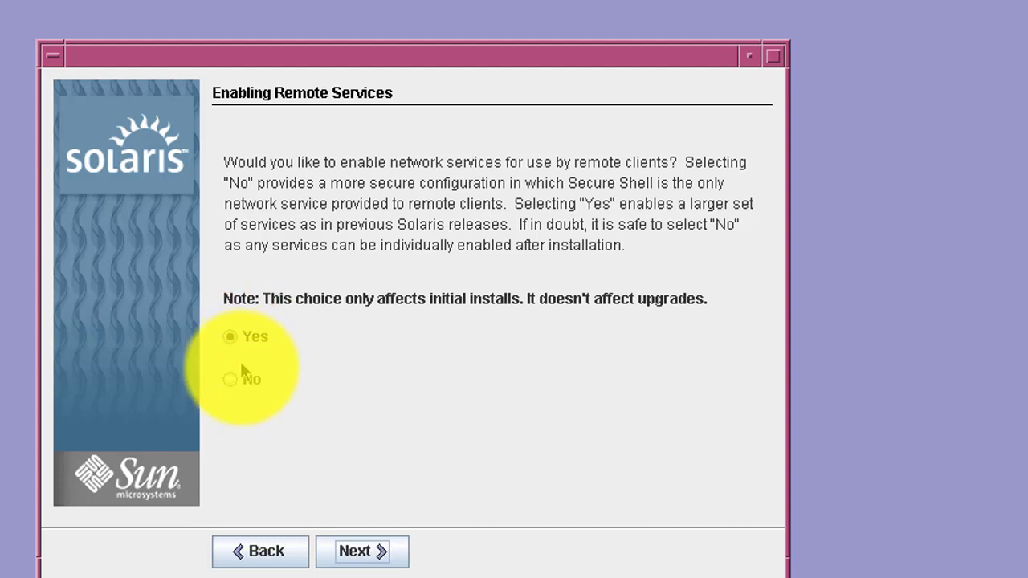
Step: Choose No for Enabling Remote Services and confirm the configuration summary
{"action": "left_click", "coordinate": [245, 380]}
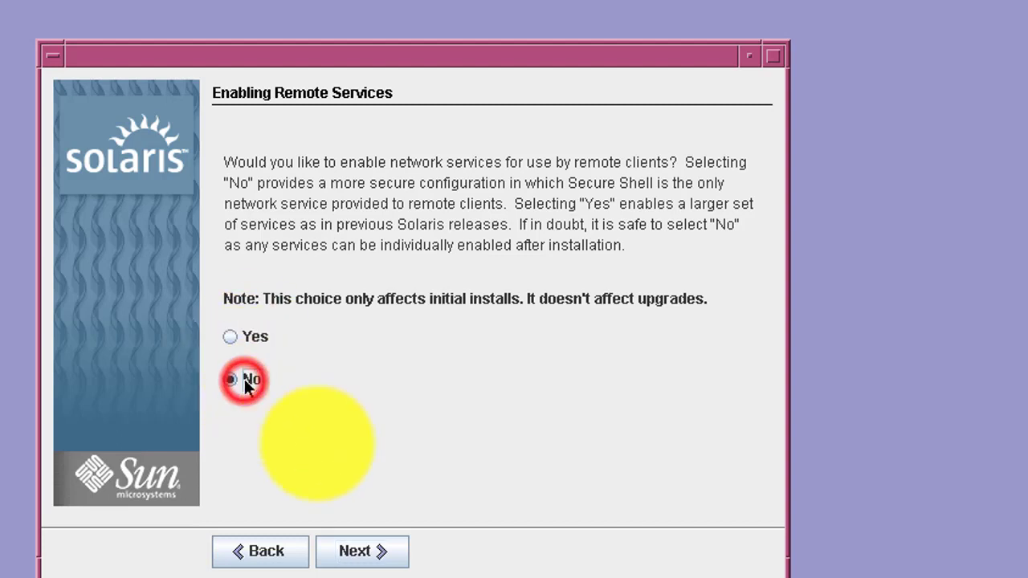
{"action": "left_click", "coordinate": [378, 549]}
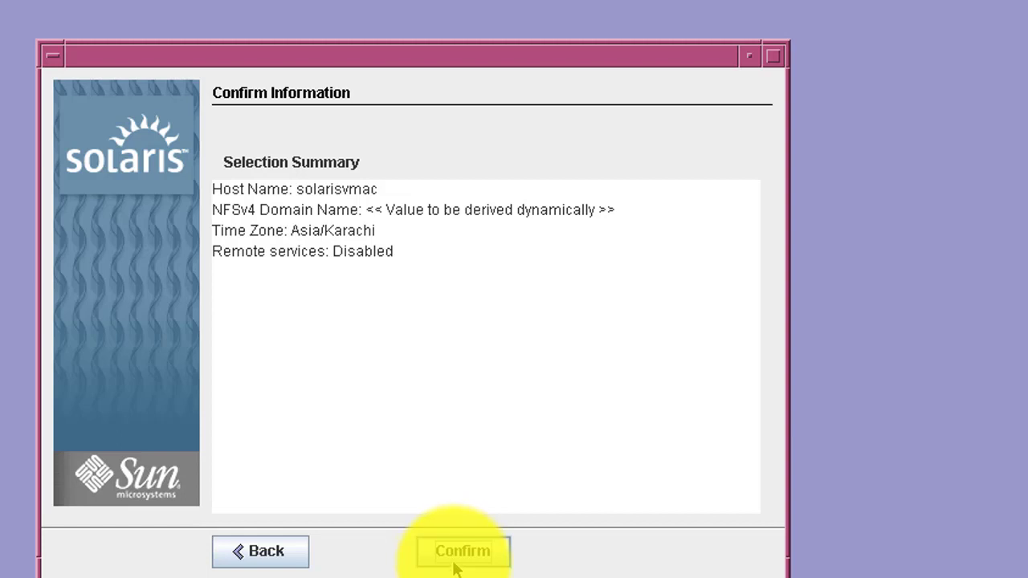
{"action": "left_click", "coordinate": [454, 554]}
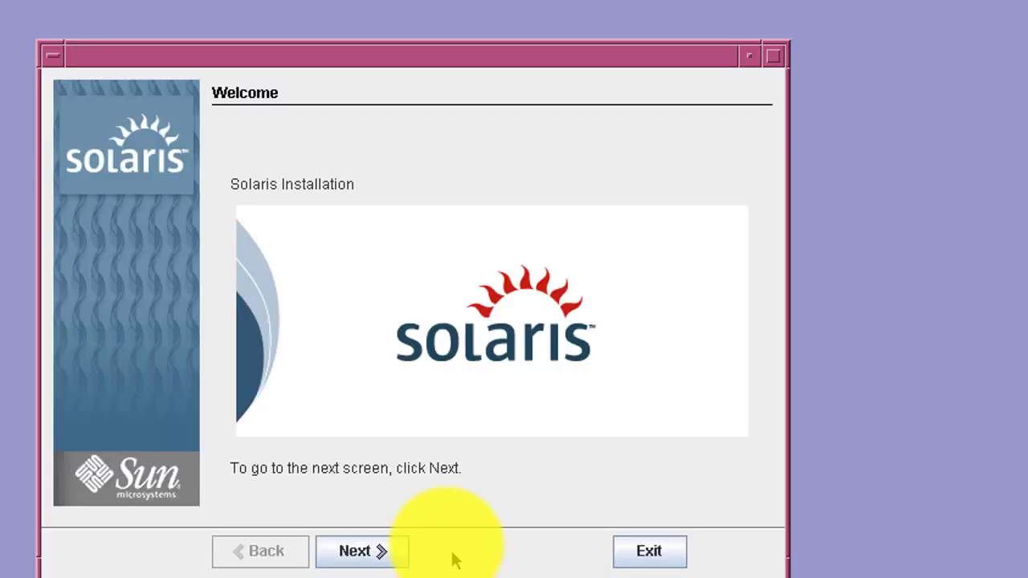
Step: Keep automatic reboot and disc ejection set to Yes, and acknowledge the CD/DVD eject notice
{"action": "left_click", "coordinate": [402, 551]}
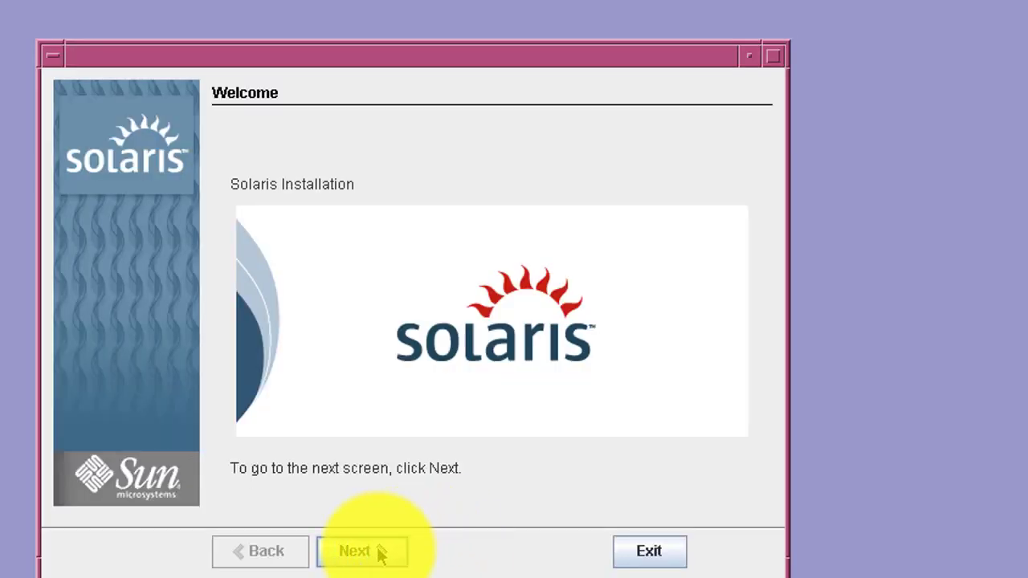
{"action": "left_click", "coordinate": [381, 552]}
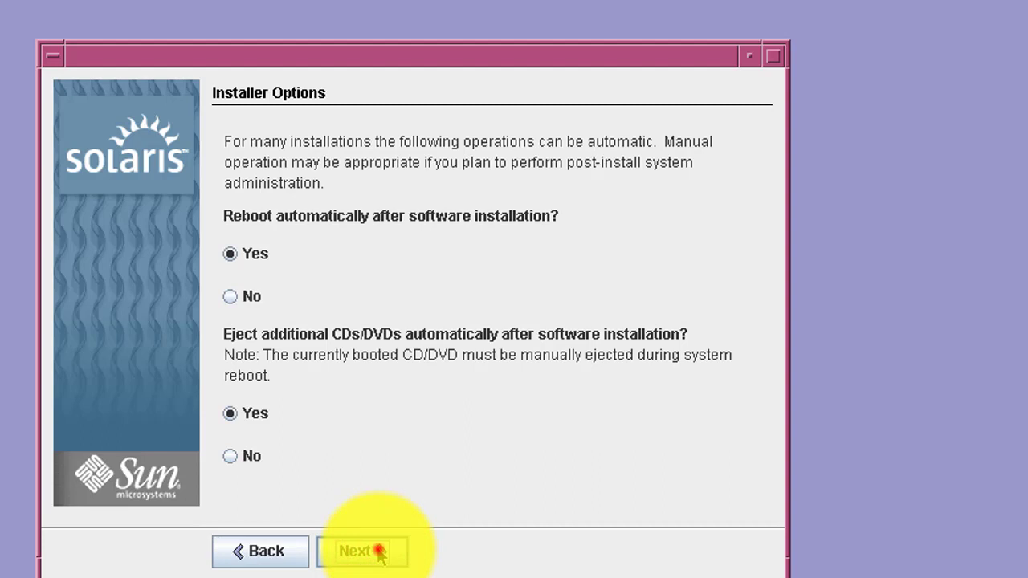
{"action": "left_click", "coordinate": [381, 553]}
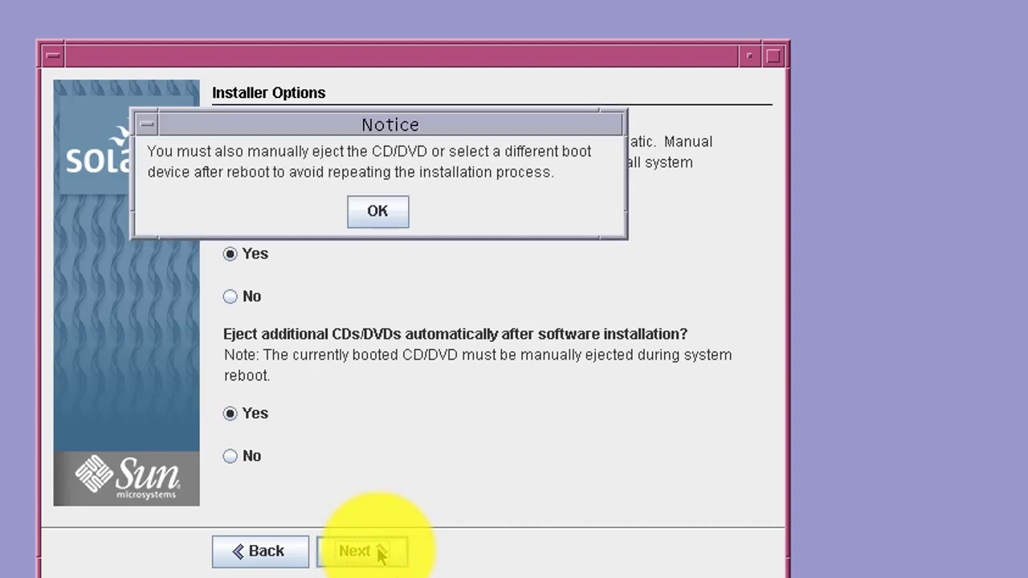
{"action": "left_click", "coordinate": [378, 214]}
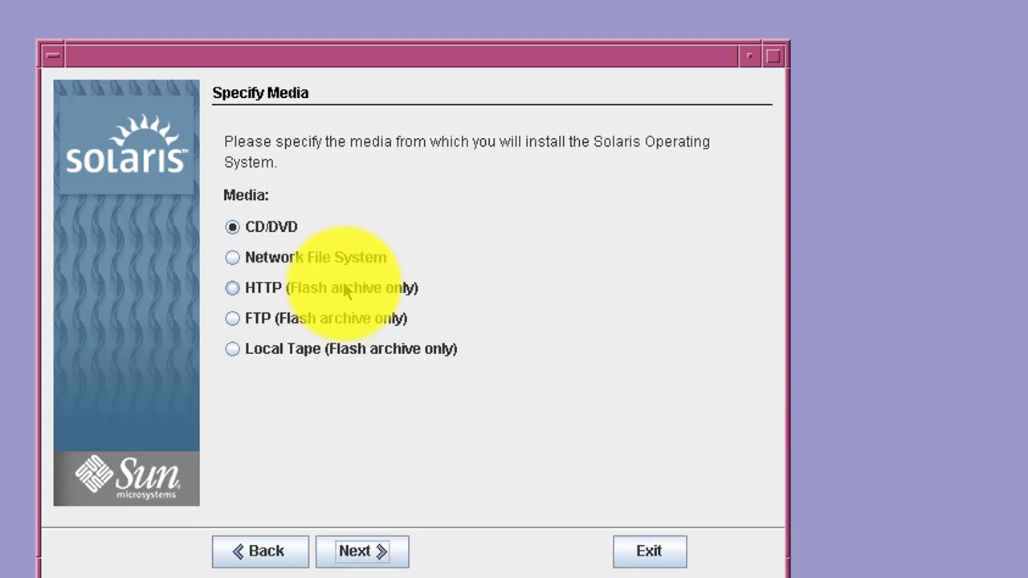
Step: Install from CD/DVD, accept the Solaris 10 licence, and keep Default Install
{"action": "left_click", "coordinate": [366, 540]}
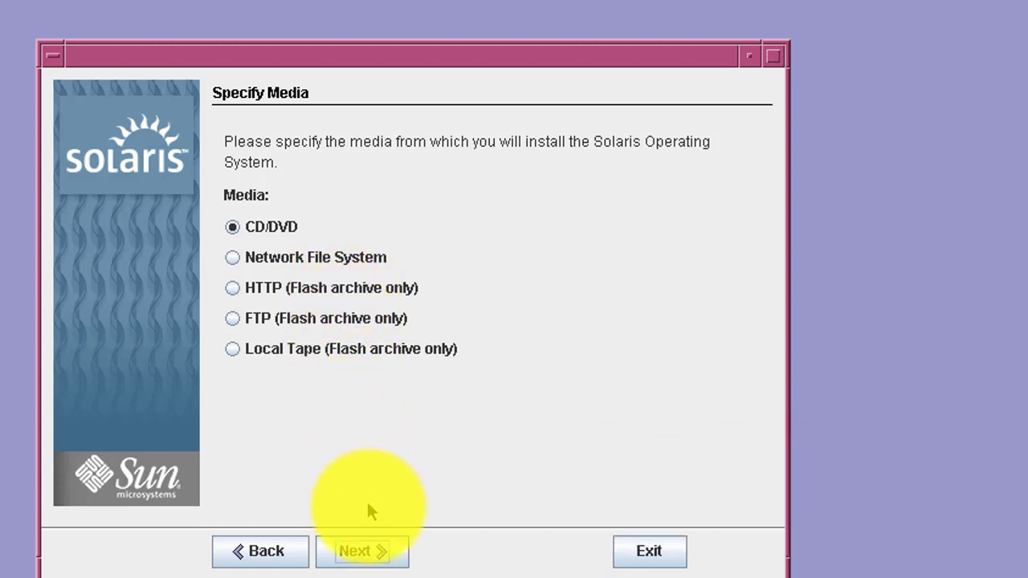
{"action": "left_click", "coordinate": [366, 554]}
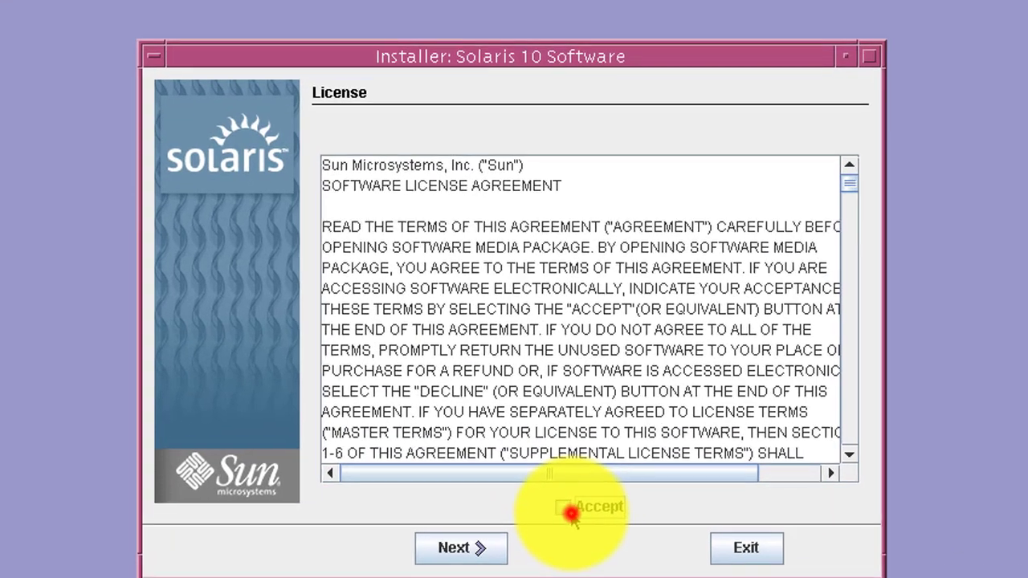
{"action": "left_click", "coordinate": [460, 509]}
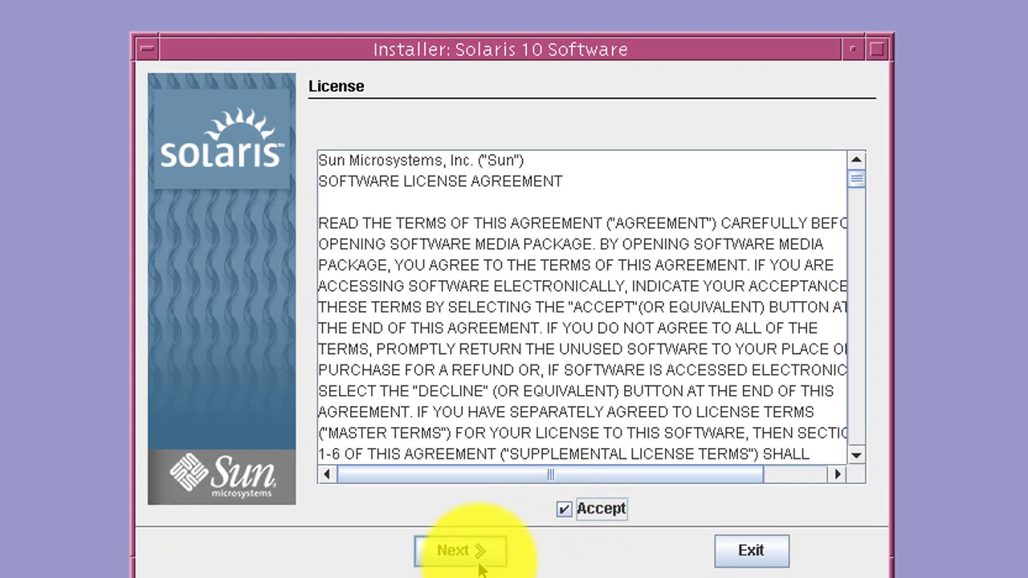
{"action": "left_click", "coordinate": [479, 560]}
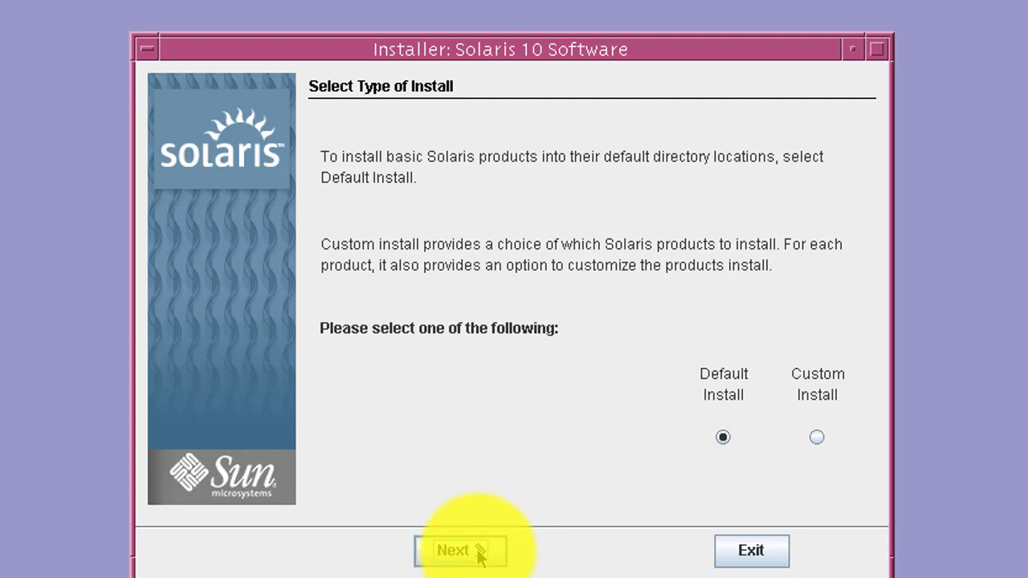
{"action": "left_click", "coordinate": [479, 553]}
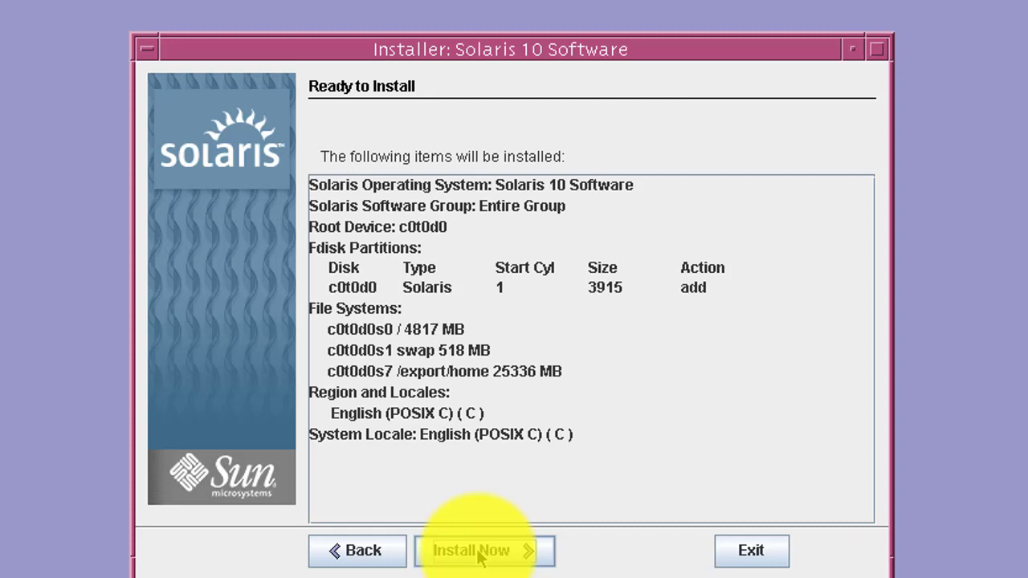
Step: Start the Solaris 10 installation with Install Now
{"action": "left_click", "coordinate": [478, 553]}
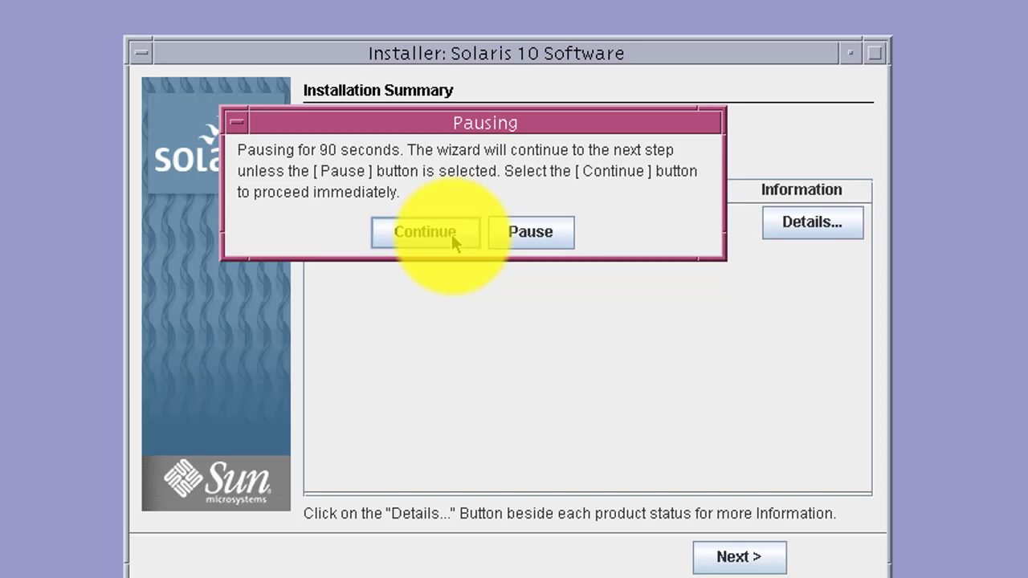
Step: Continue past the installation summary to Reboot, pause the countdown, and move the notice aside
{"action": "left_click", "coordinate": [451, 234]}
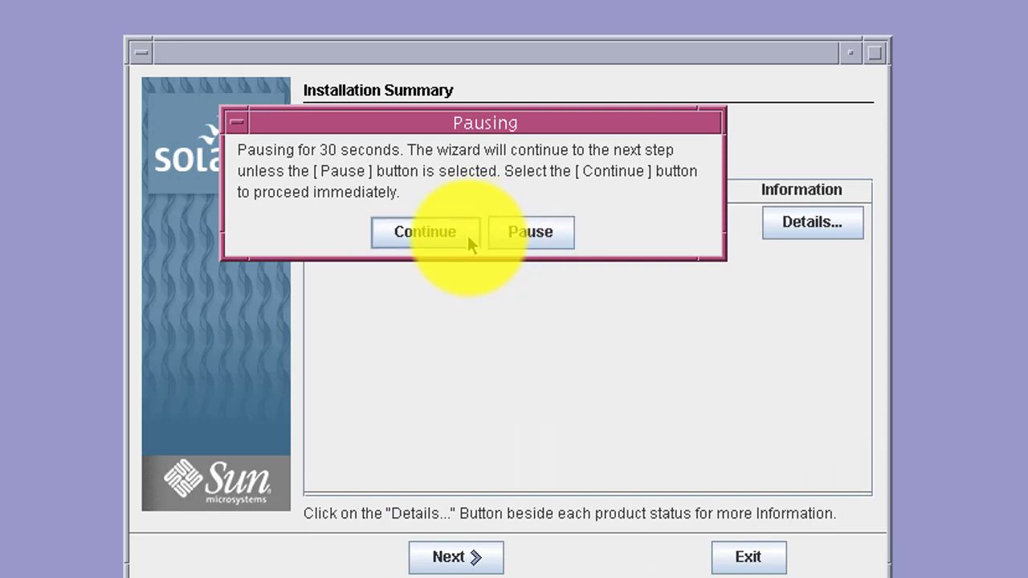
{"action": "left_click_drag", "start_coordinate": [483, 119], "coordinate": [568, 330]}
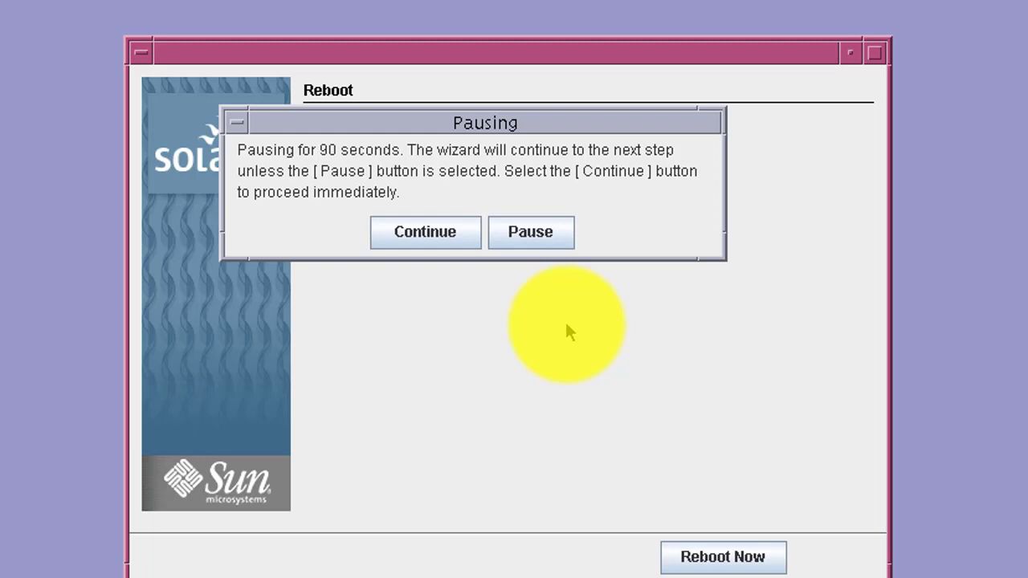
{"action": "left_click", "coordinate": [523, 233]}
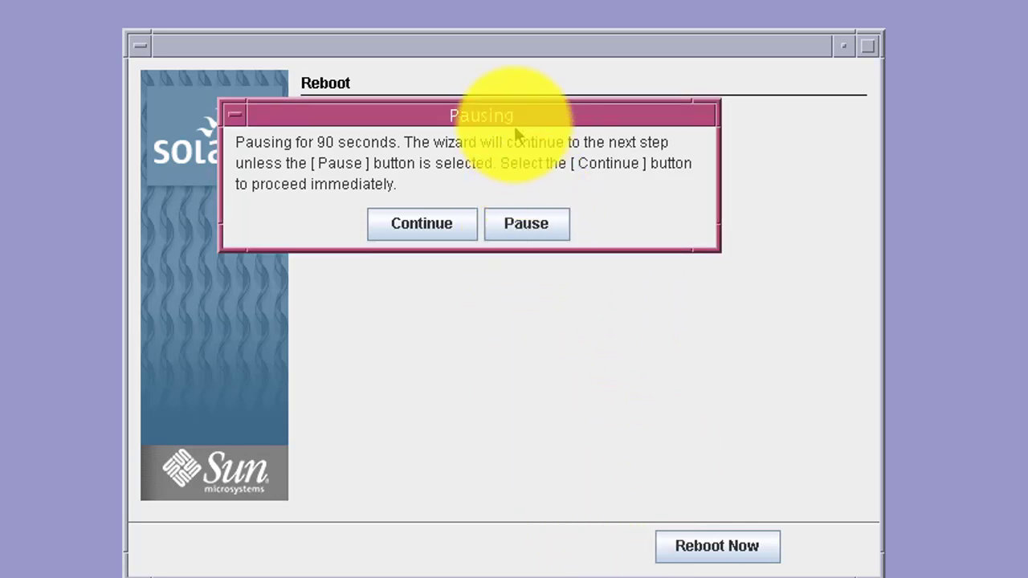
{"action": "left_click_drag", "start_coordinate": [514, 125], "coordinate": [651, 304]}
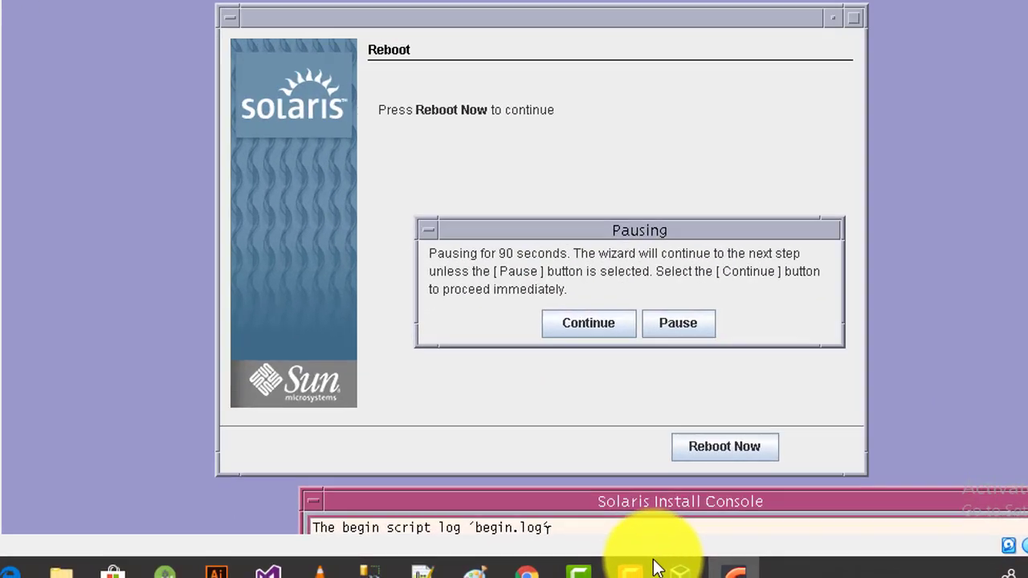
Step: Open solarisvmac's Settings from VirtualBox Manager and go to the Storage page
{"action": "left_click", "coordinate": [680, 572]}
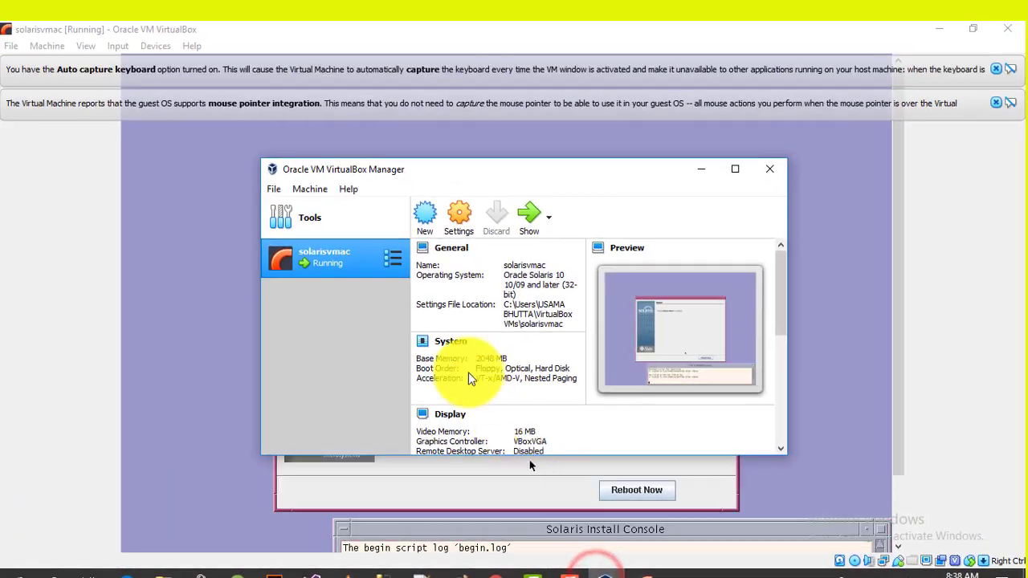
{"action": "right_click", "coordinate": [365, 260]}
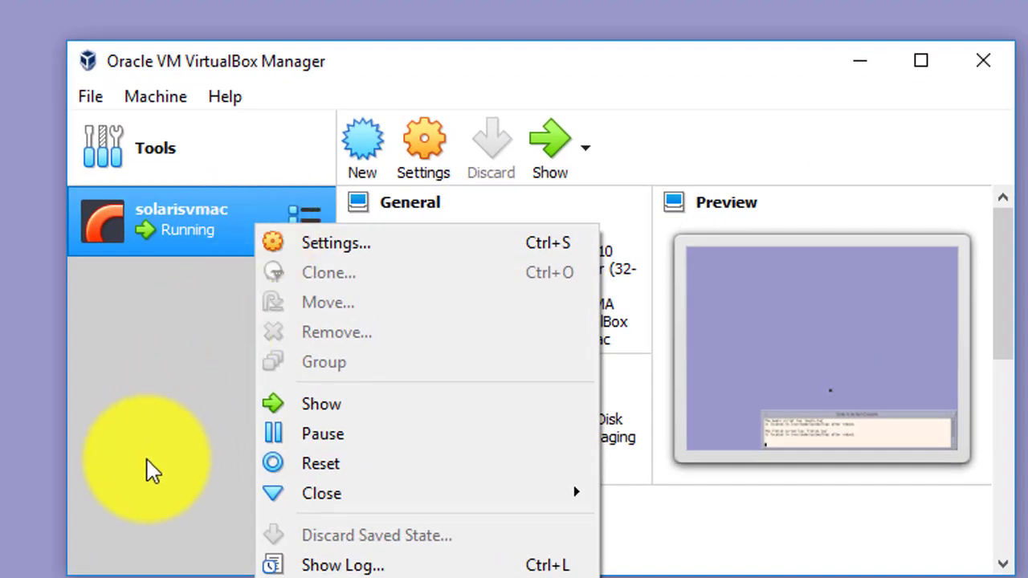
{"action": "left_click", "coordinate": [144, 462]}
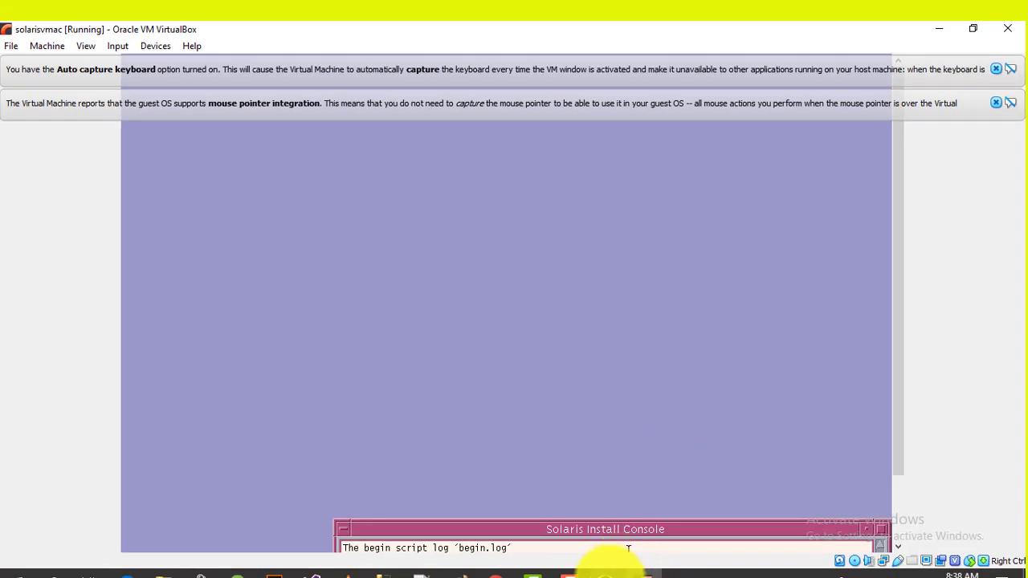
{"action": "left_click", "coordinate": [544, 306]}
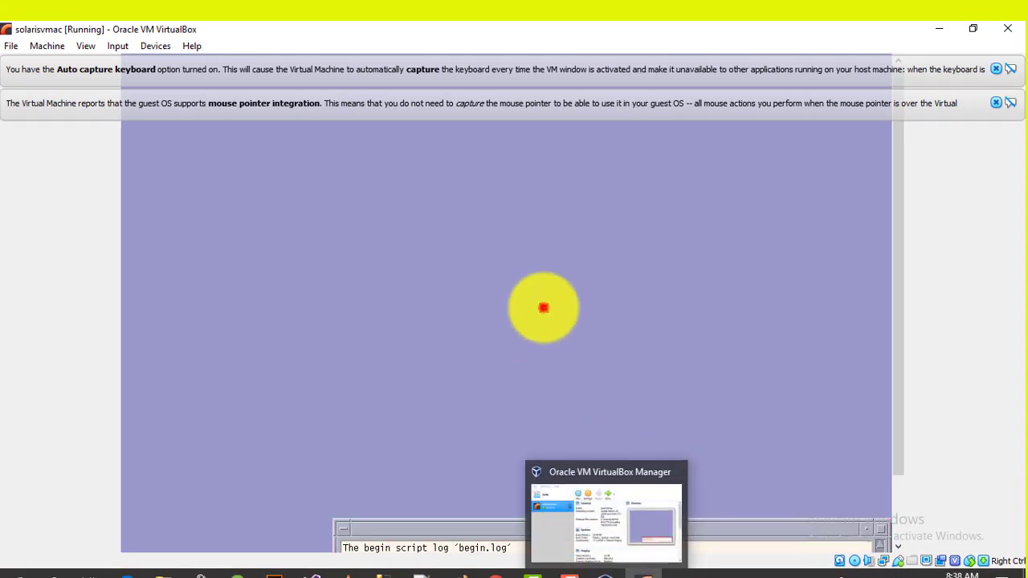
{"action": "left_click", "coordinate": [624, 572]}
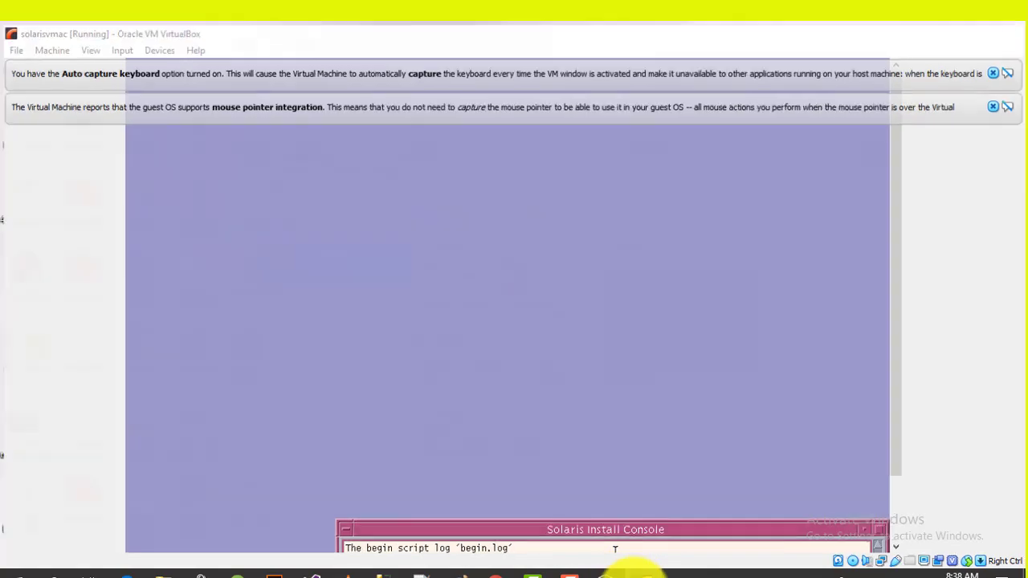
{"action": "left_click", "coordinate": [624, 571]}
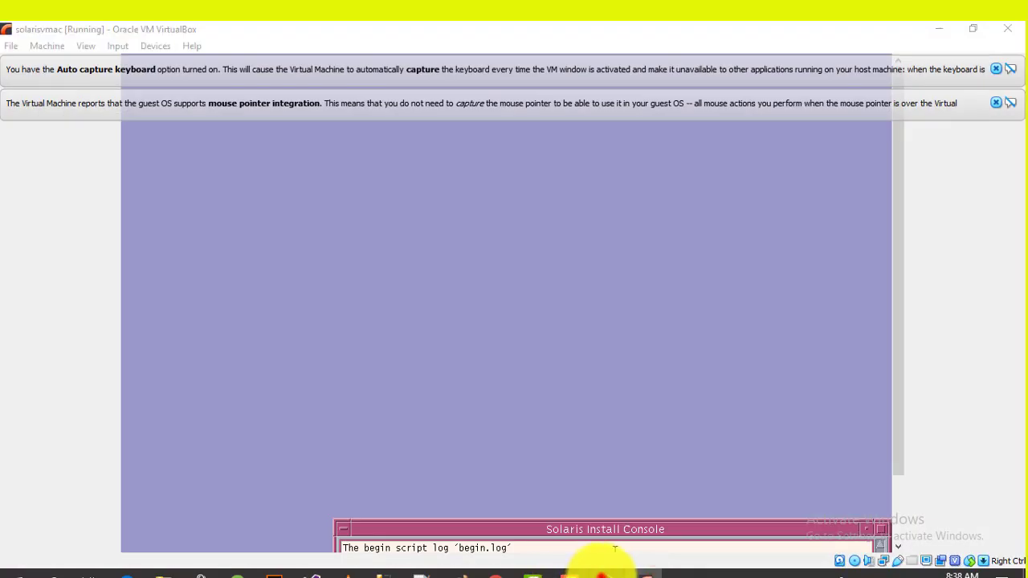
{"action": "left_click", "coordinate": [605, 575]}
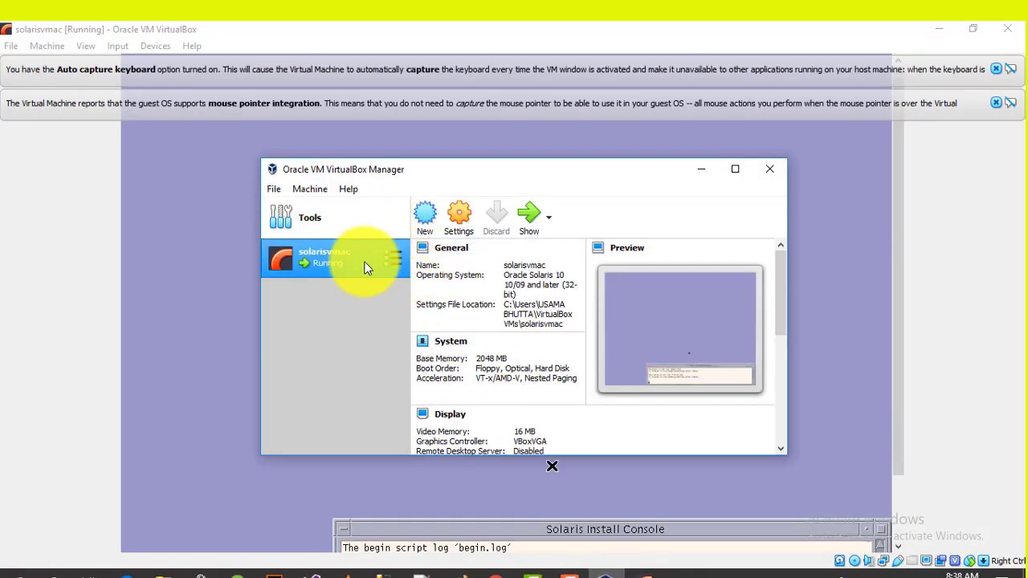
{"action": "right_click", "coordinate": [366, 264]}
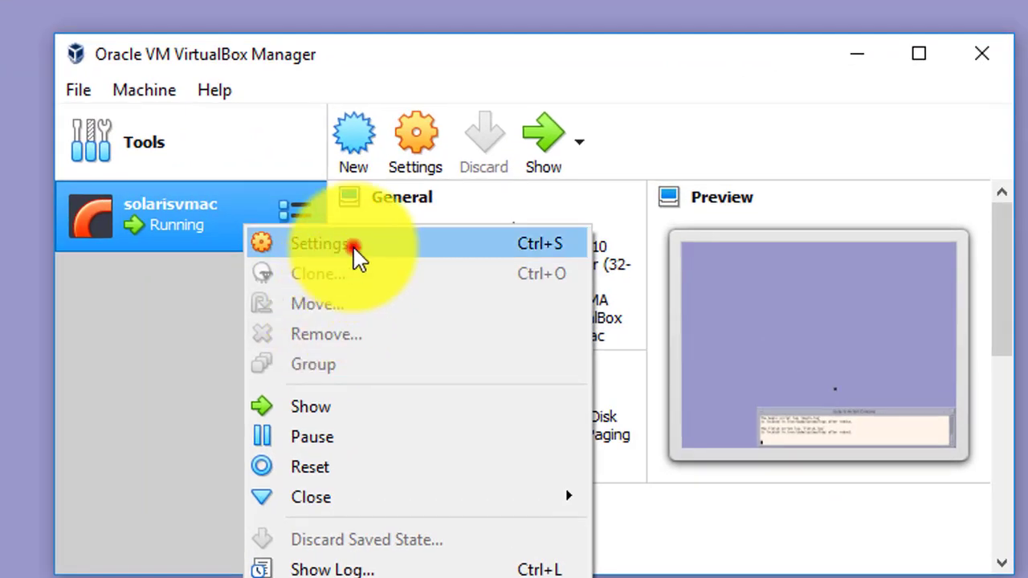
{"action": "left_click", "coordinate": [347, 245]}
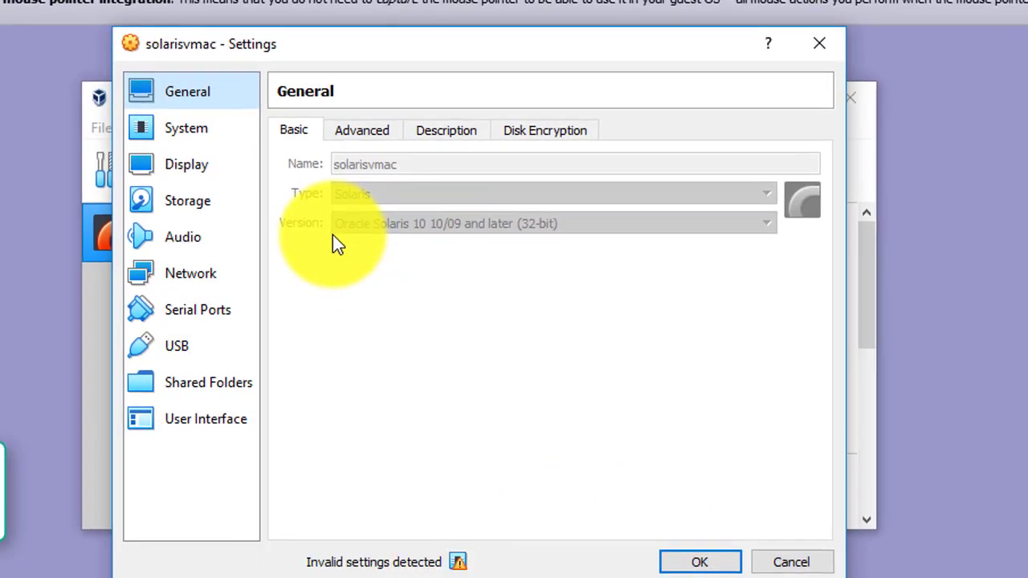
{"action": "left_click", "coordinate": [208, 126]}
{"action": "left_click", "coordinate": [207, 164]}
{"action": "left_click", "coordinate": [207, 201]}
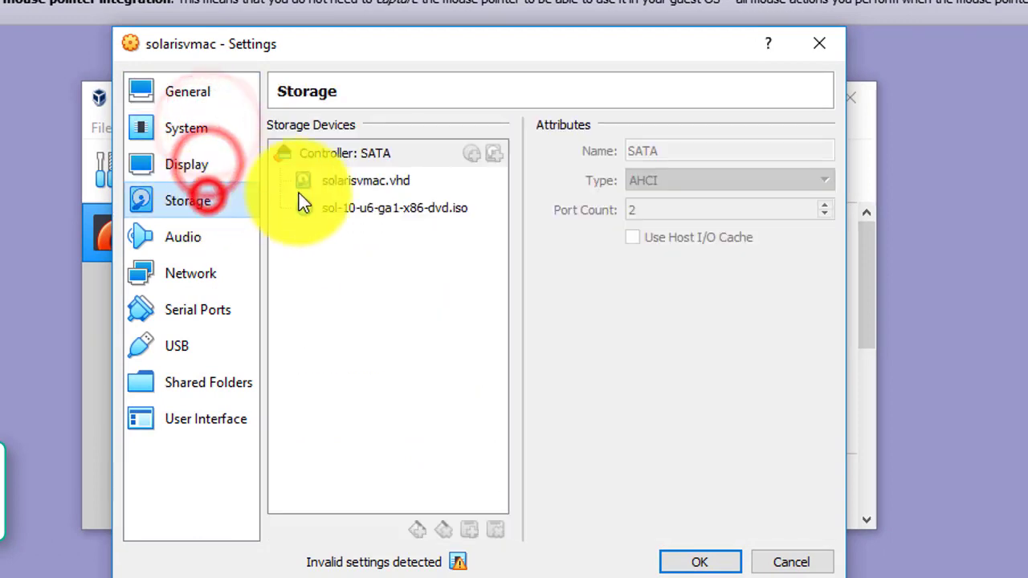
Step: Remove sol-10-u6-ga1-x86-dvd.iso from the optical drive, leaving it Empty, and save
{"action": "left_click", "coordinate": [368, 205]}
{"action": "right_click", "coordinate": [373, 209]}
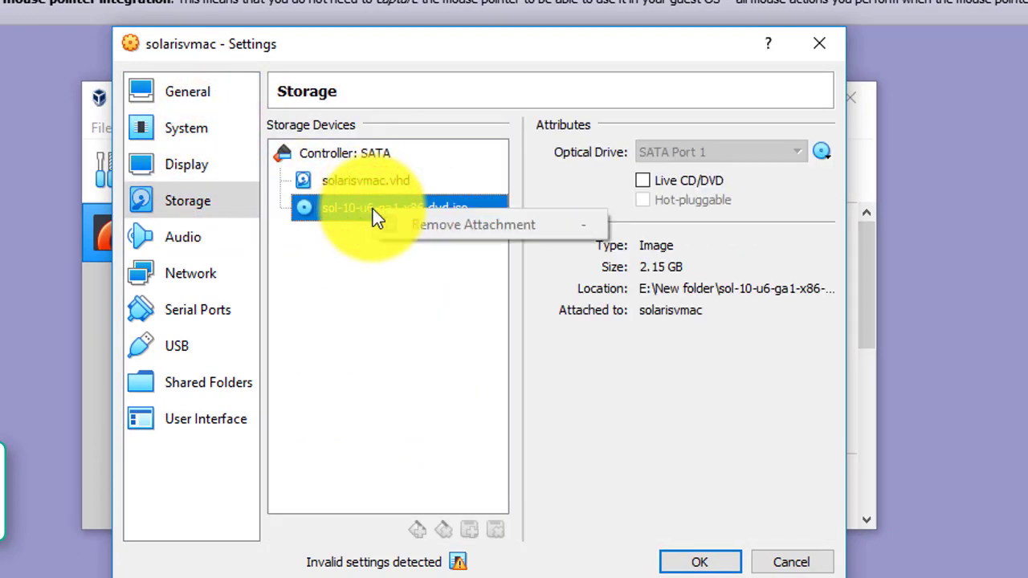
{"action": "left_click", "coordinate": [362, 209]}
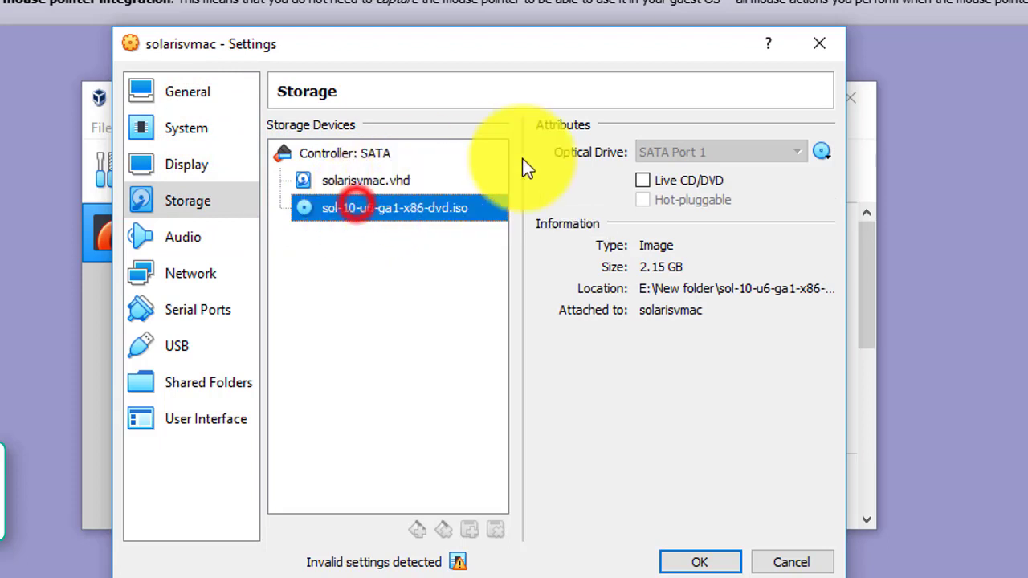
{"action": "left_click", "coordinate": [819, 151]}
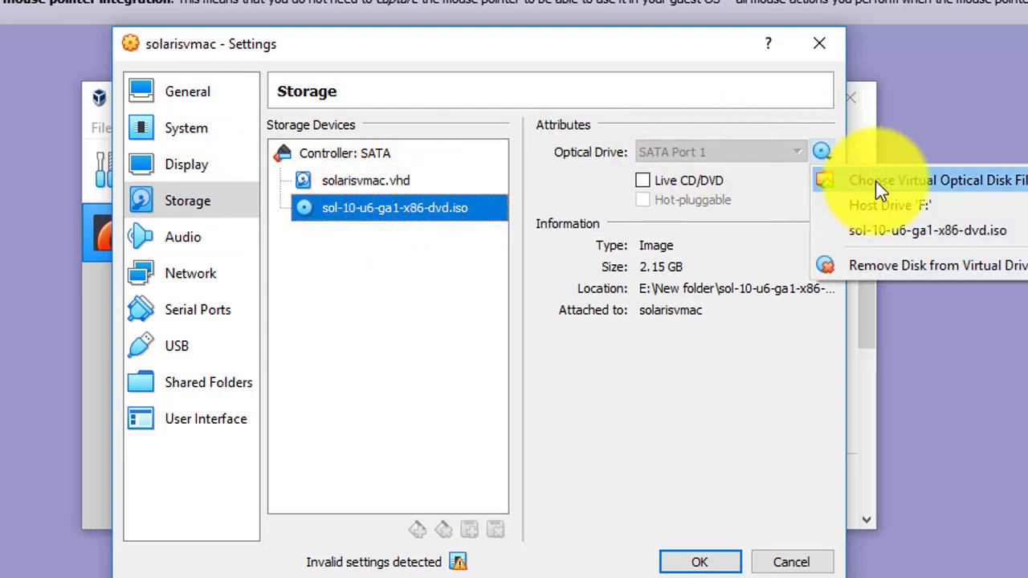
{"action": "left_click", "coordinate": [883, 264]}
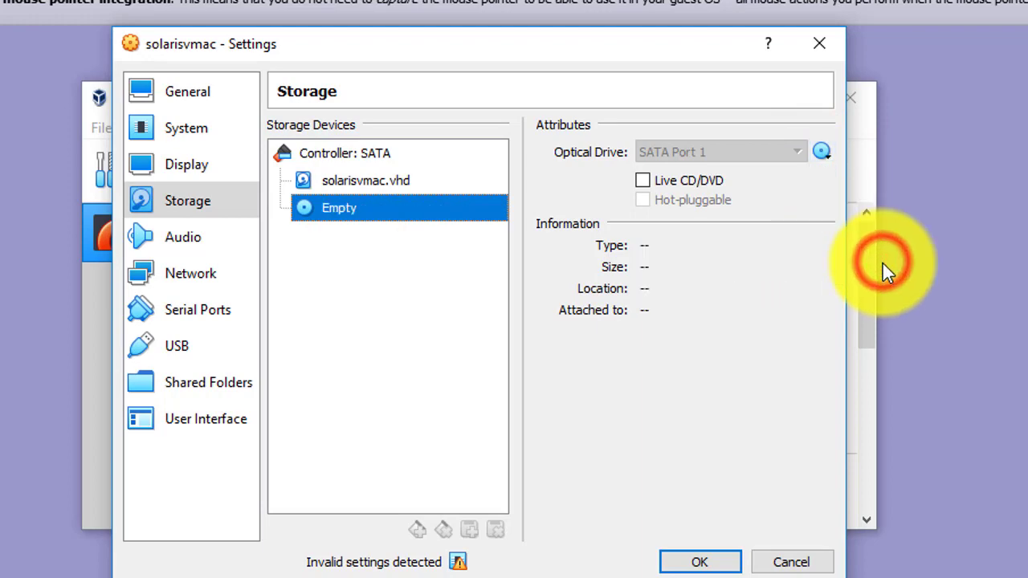
{"action": "left_click", "coordinate": [715, 564]}
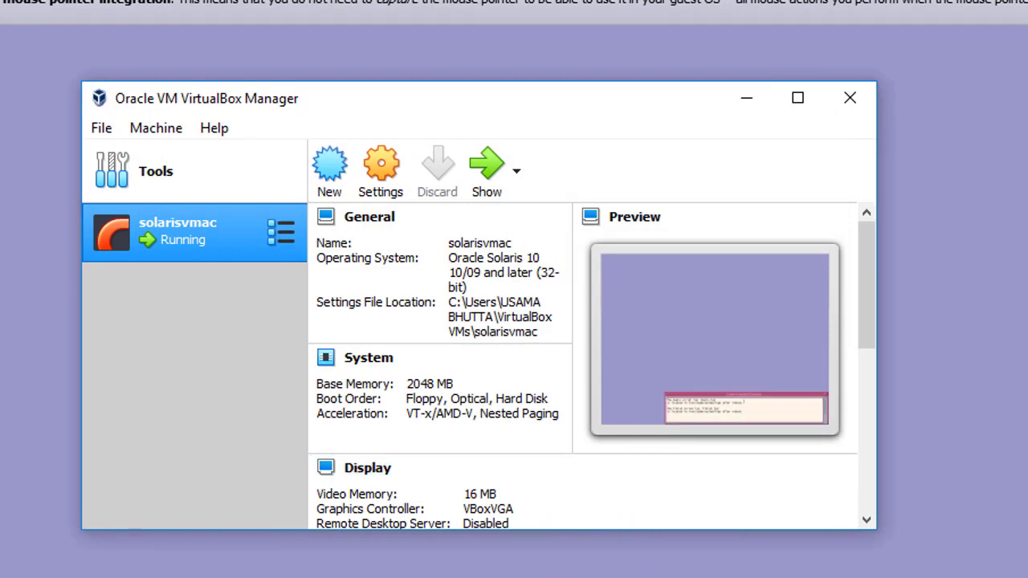
Step: Bring the Solaris VM window back and move the Install Console to mid-screen
{"action": "left_click", "coordinate": [702, 366]}
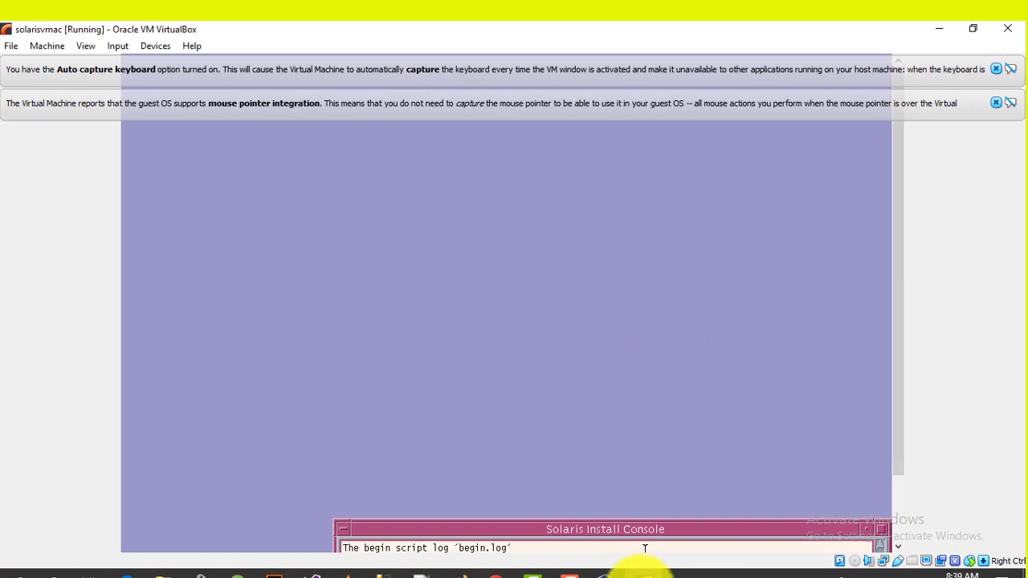
{"action": "left_click", "coordinate": [618, 572]}
{"action": "left_click", "coordinate": [610, 572]}
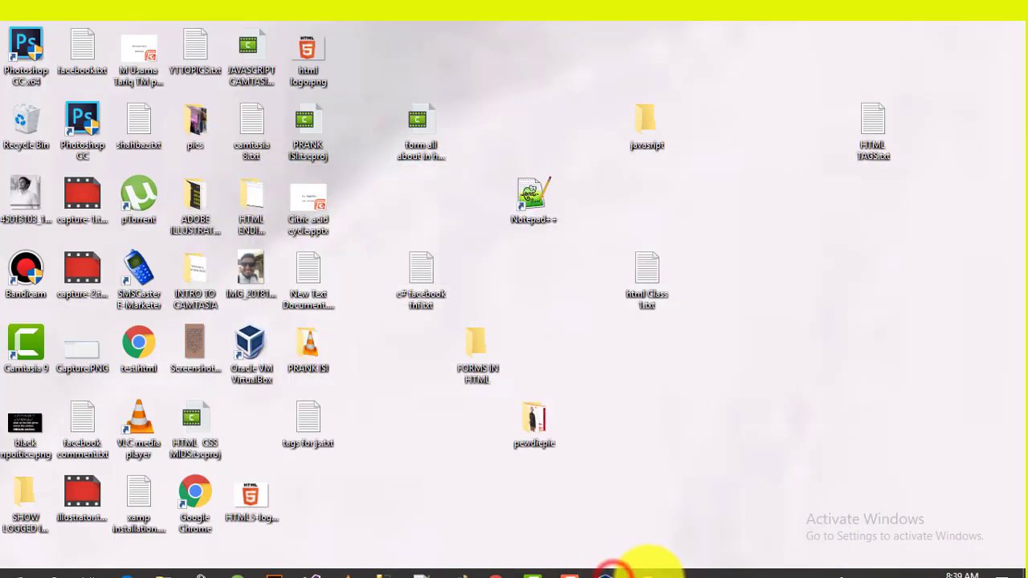
{"action": "left_click", "coordinate": [649, 572]}
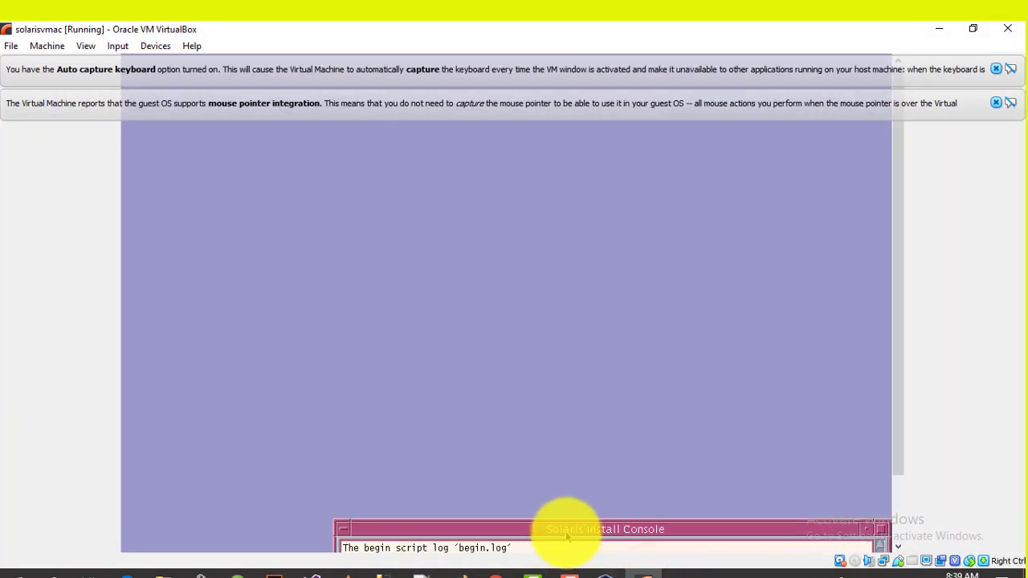
{"action": "left_click_drag", "start_coordinate": [567, 531], "coordinate": [443, 292]}
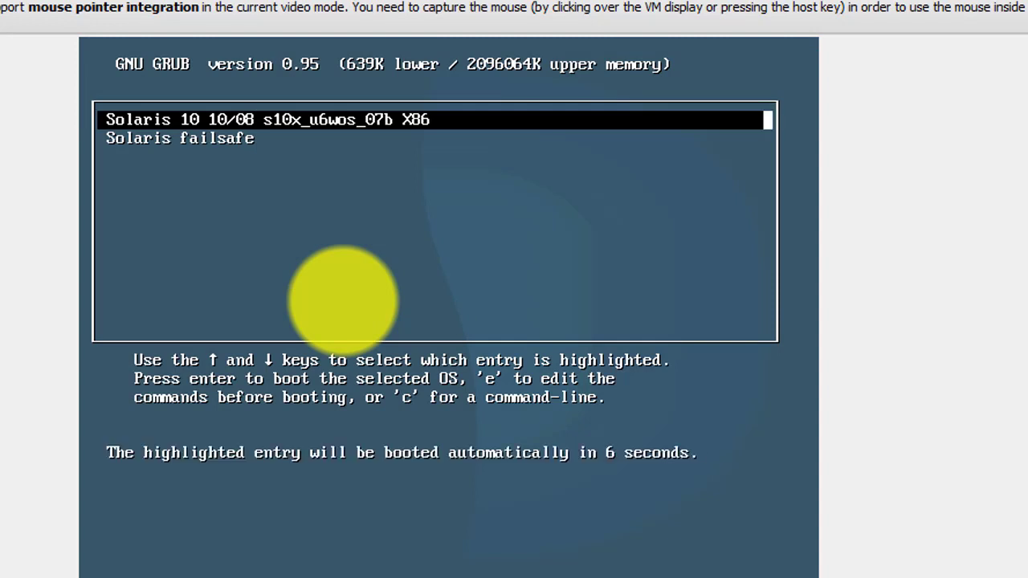
Step: Boot the highlighted Solaris 10 10/08 GRUB entry and wait for the graphical login screen
{"action": "key", "text": "Return"}
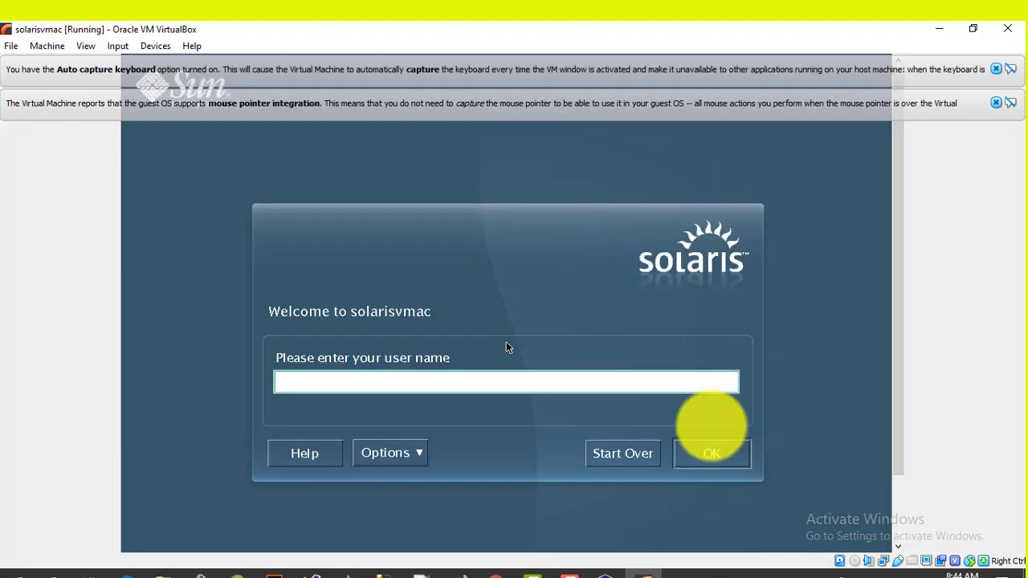
Step: Log in as root with the account password, retrying once after the 'Login incorrect' rejection
{"action": "type", "text": "root"}
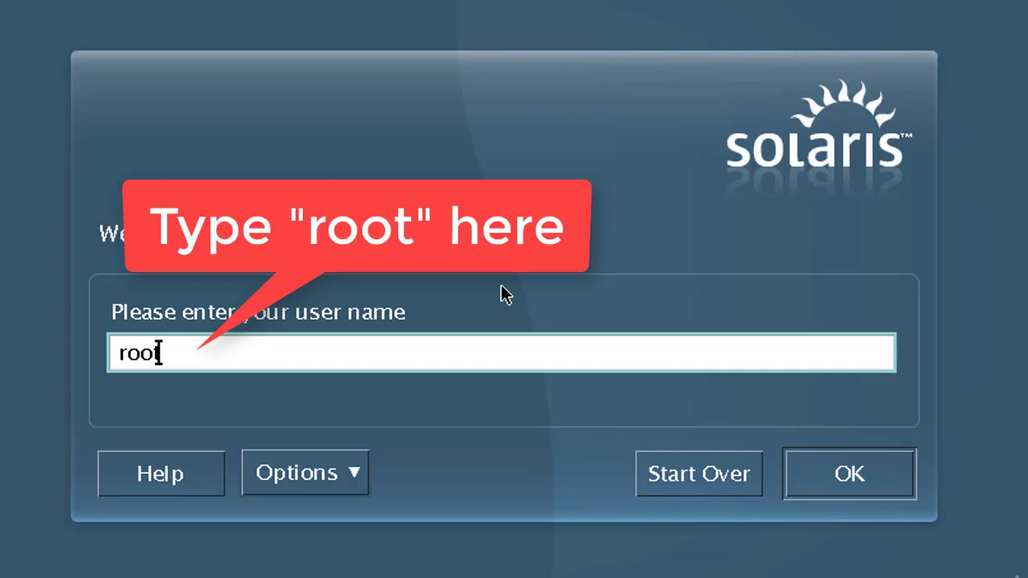
{"action": "key", "text": "Return"}
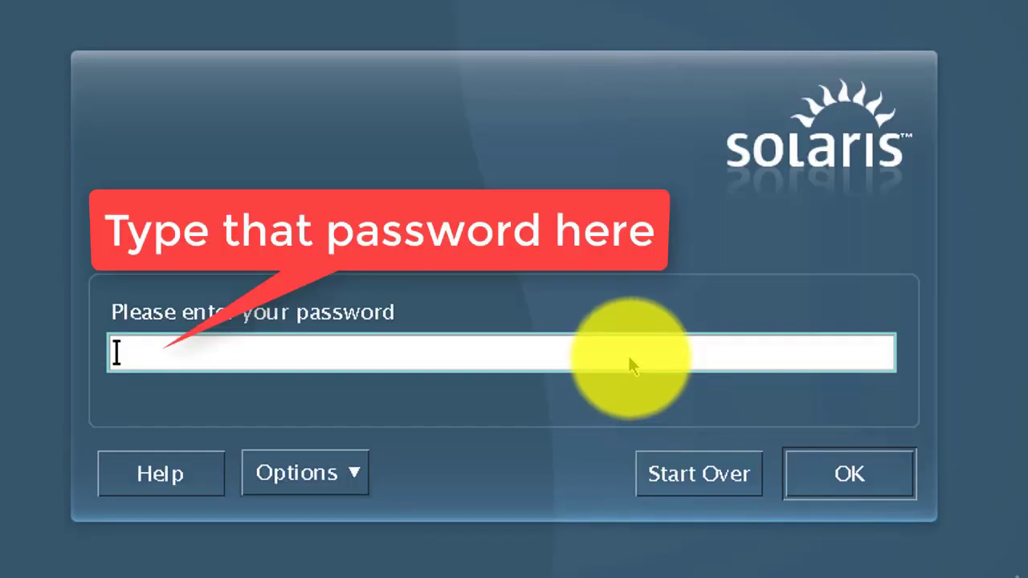
{"action": "left_click", "coordinate": [630, 359]}
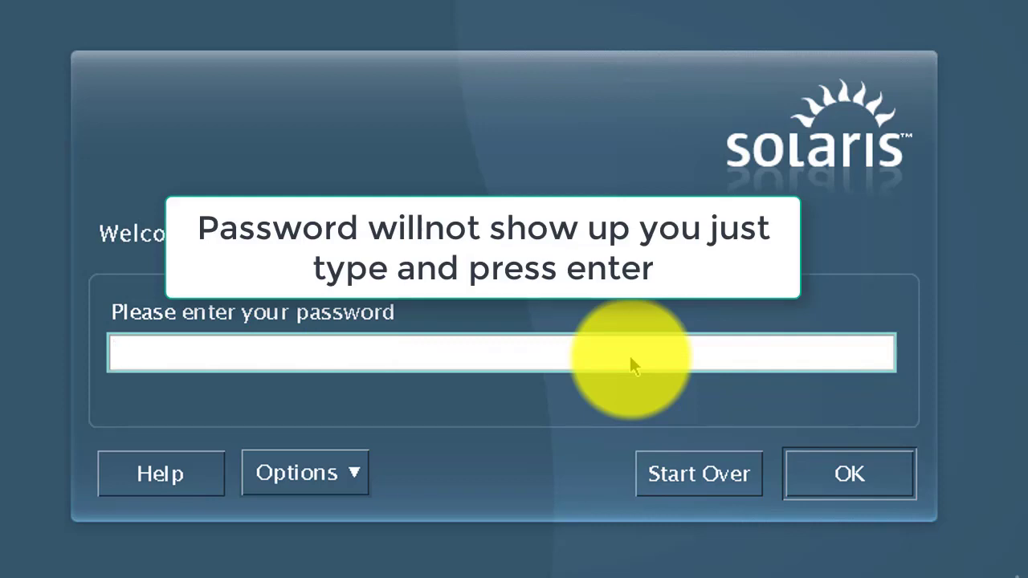
{"action": "key", "text": "Return"}
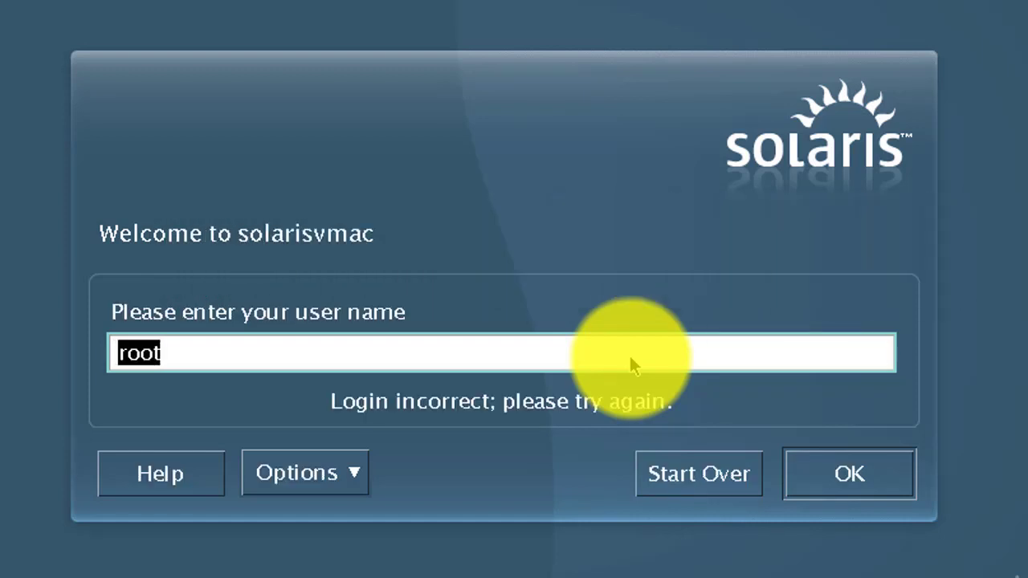
{"action": "key", "text": "Return"}
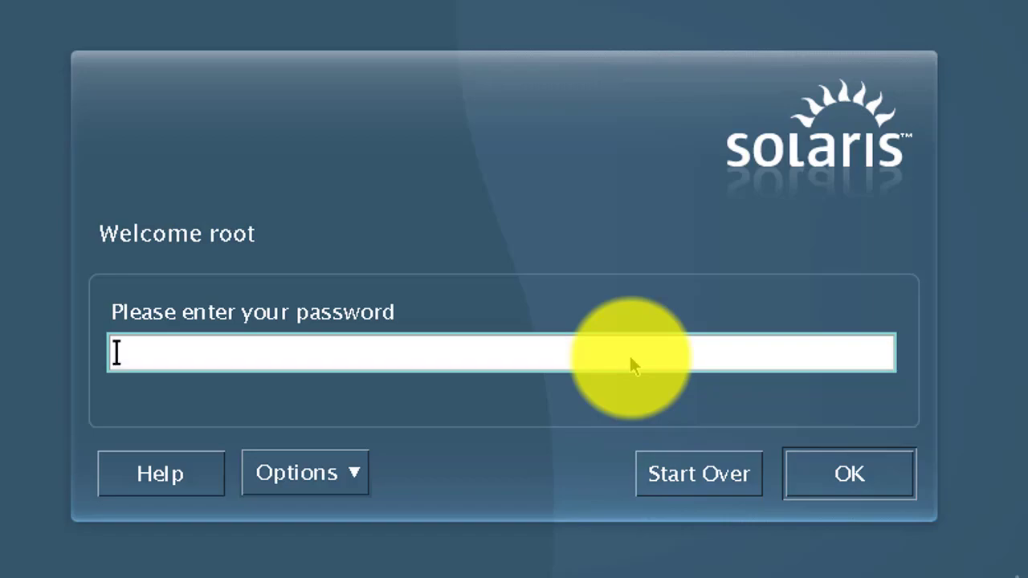
{"action": "key", "text": "Return"}
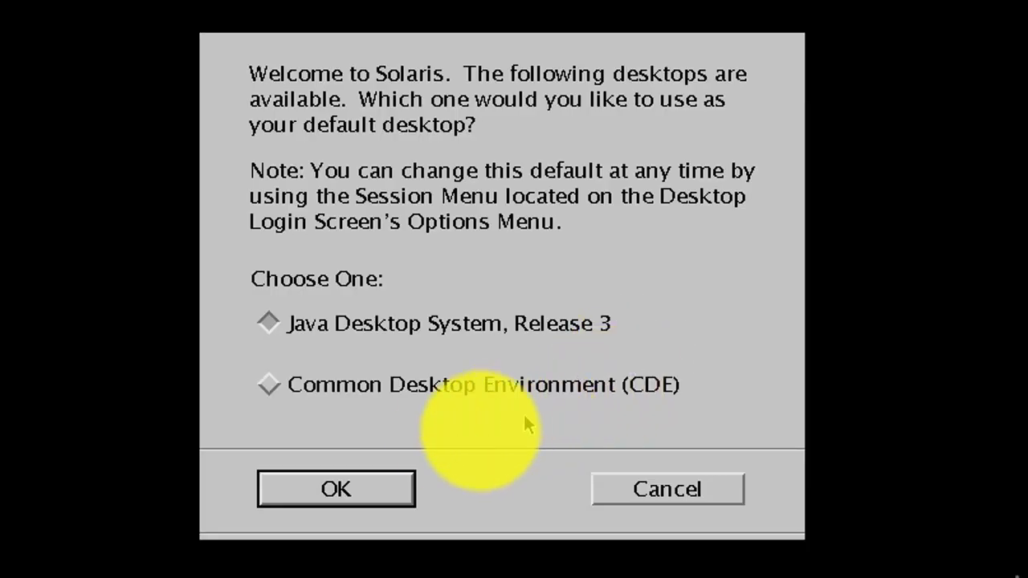
Step: Choose Common Desktop Environment (CDE) as the default desktop and accept its deprecation message
{"action": "left_click", "coordinate": [311, 391]}
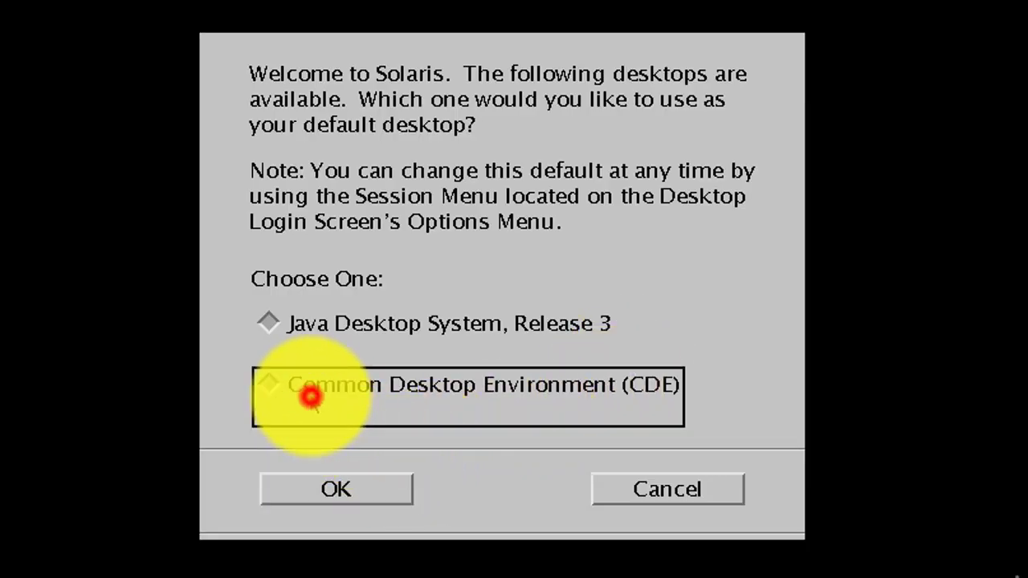
{"action": "left_click", "coordinate": [333, 490]}
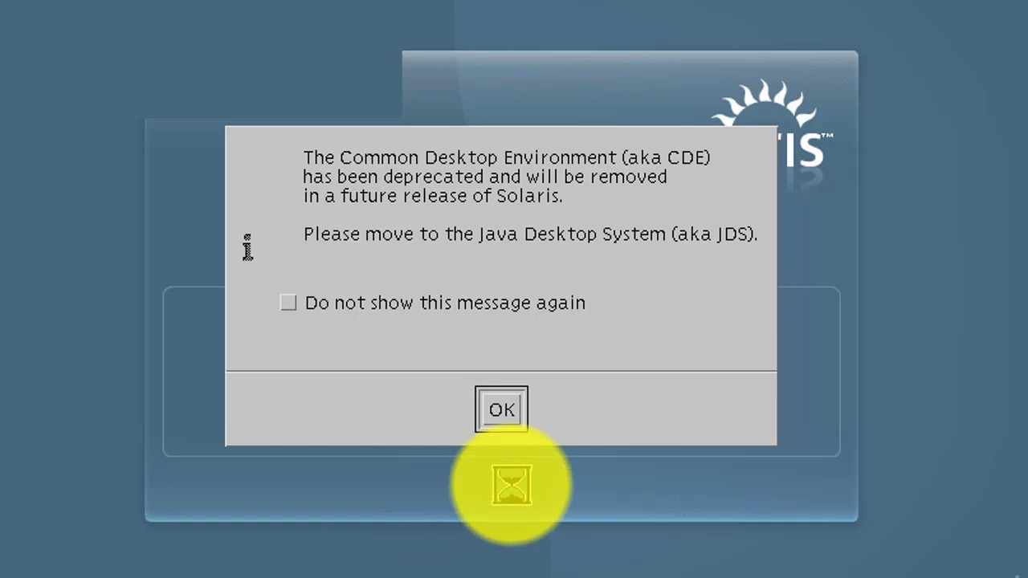
{"action": "left_click", "coordinate": [506, 411]}
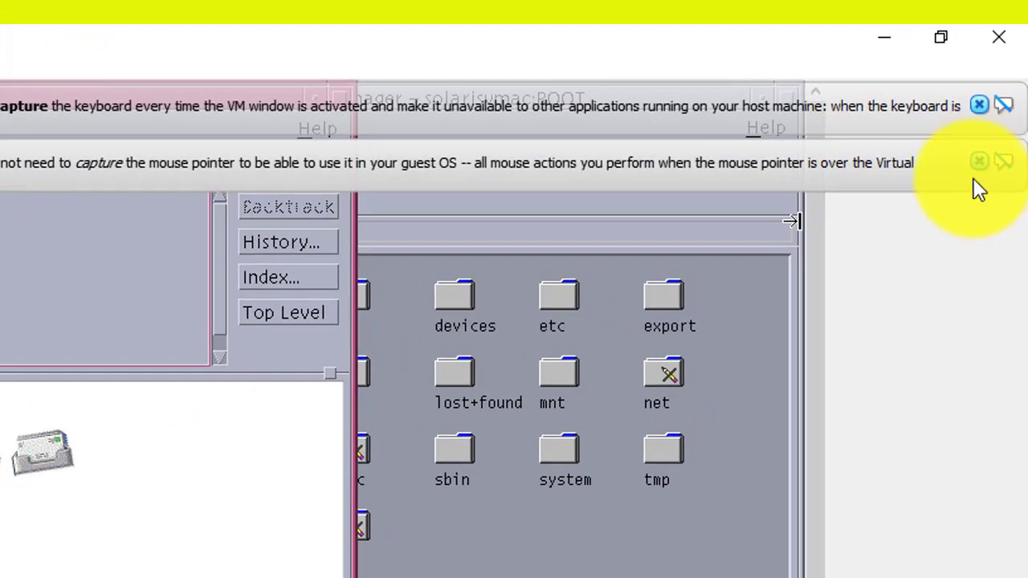
Step: Close the mouse-integration and keyboard-capture banners, then maximize and restore the Help Viewer
{"action": "left_click", "coordinate": [978, 162]}
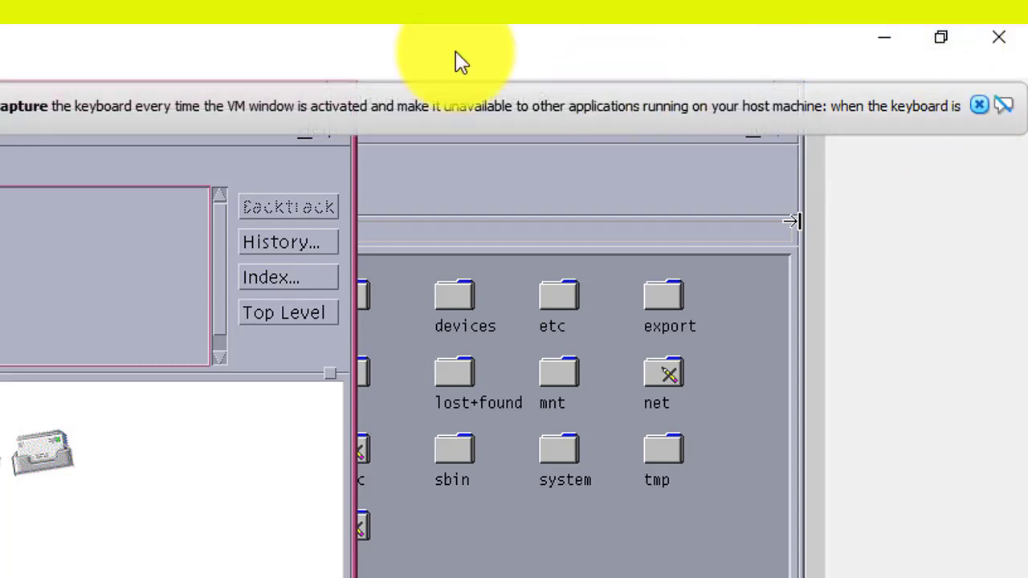
{"action": "left_click", "coordinate": [315, 101]}
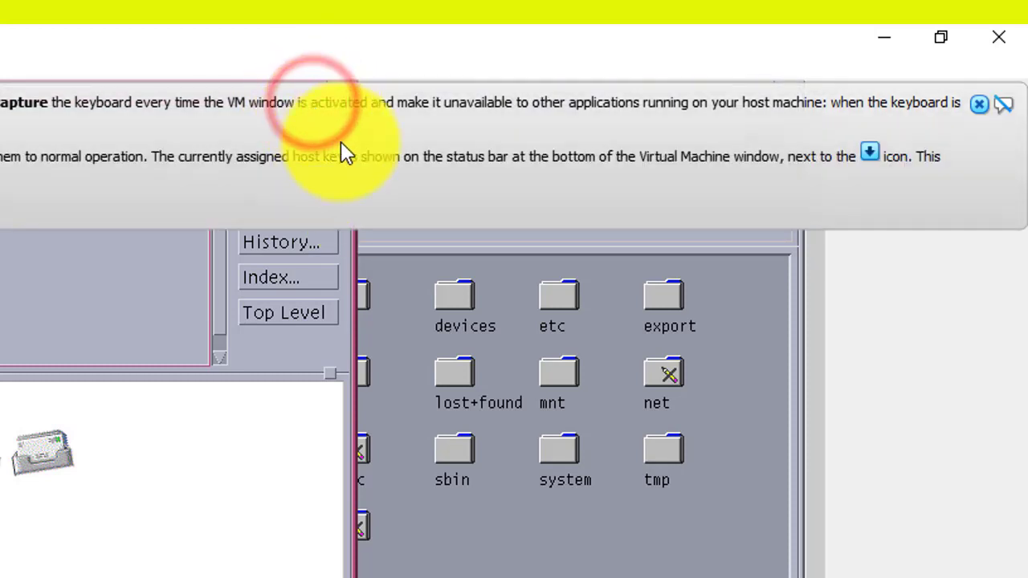
{"action": "left_click", "coordinate": [981, 107]}
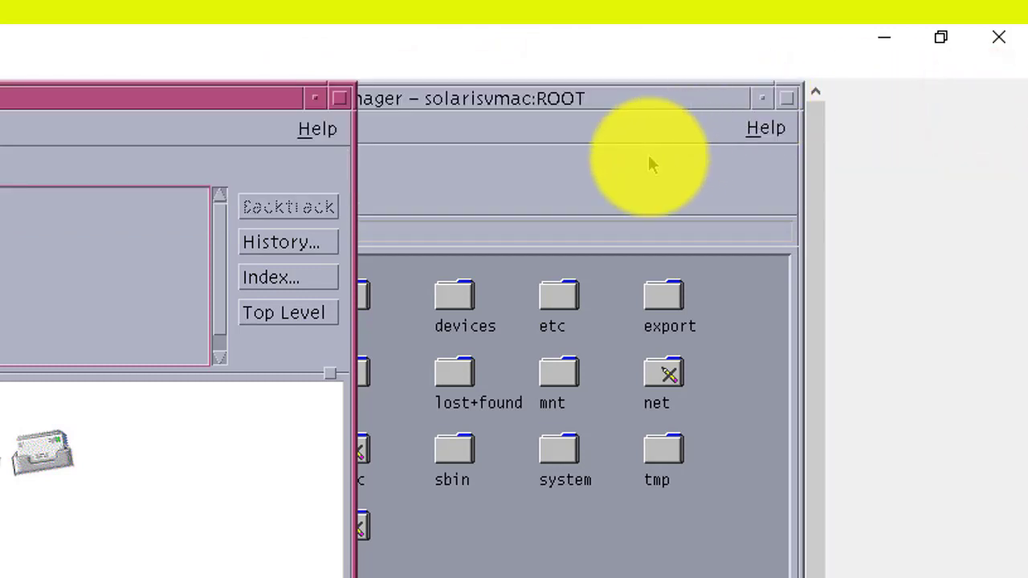
{"action": "left_click", "coordinate": [340, 105]}
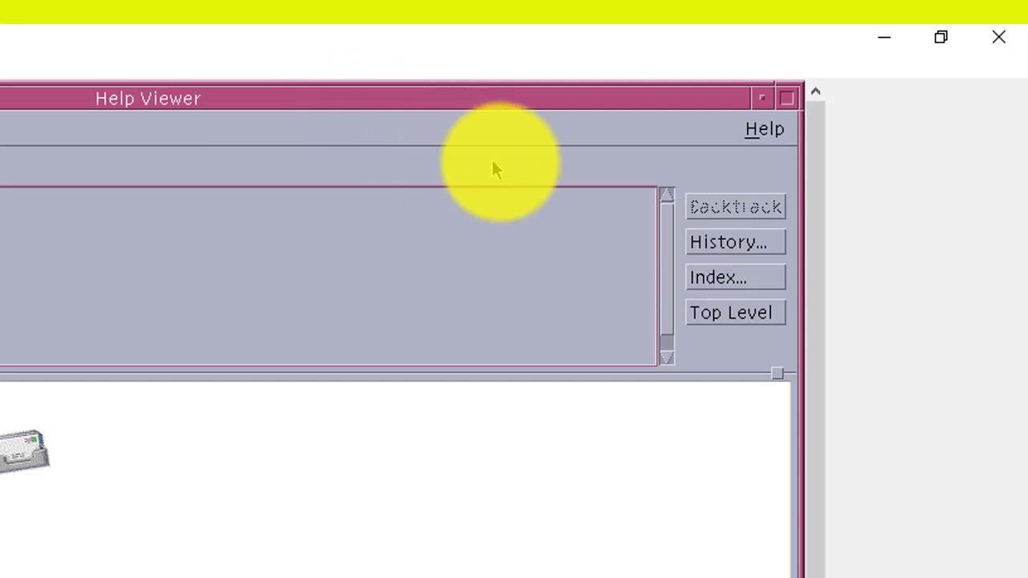
{"action": "left_click", "coordinate": [795, 97]}
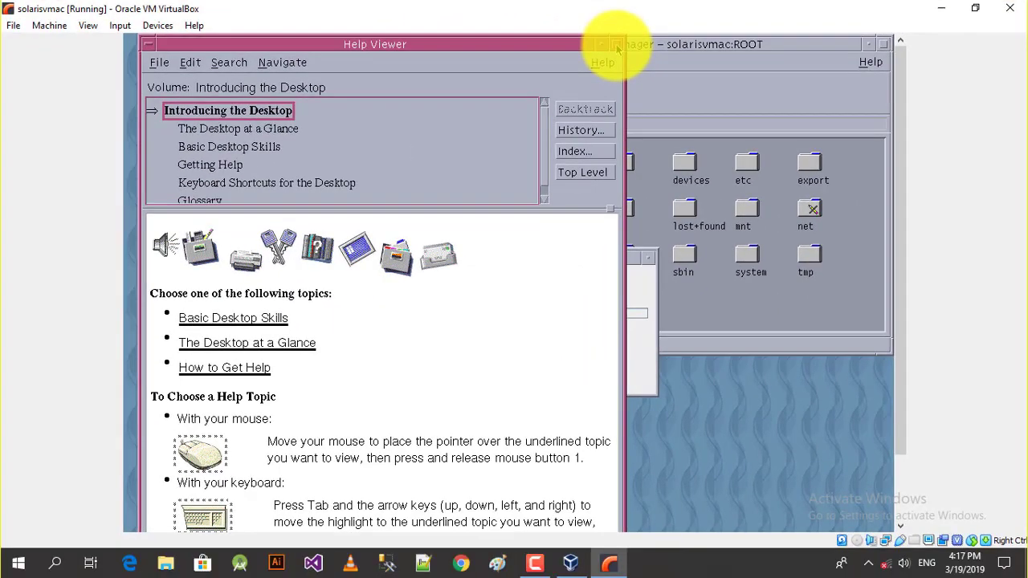
Step: Minimize the Help Viewer and decline registration by running without registering and choosing Never Register
{"action": "left_click", "coordinate": [348, 97]}
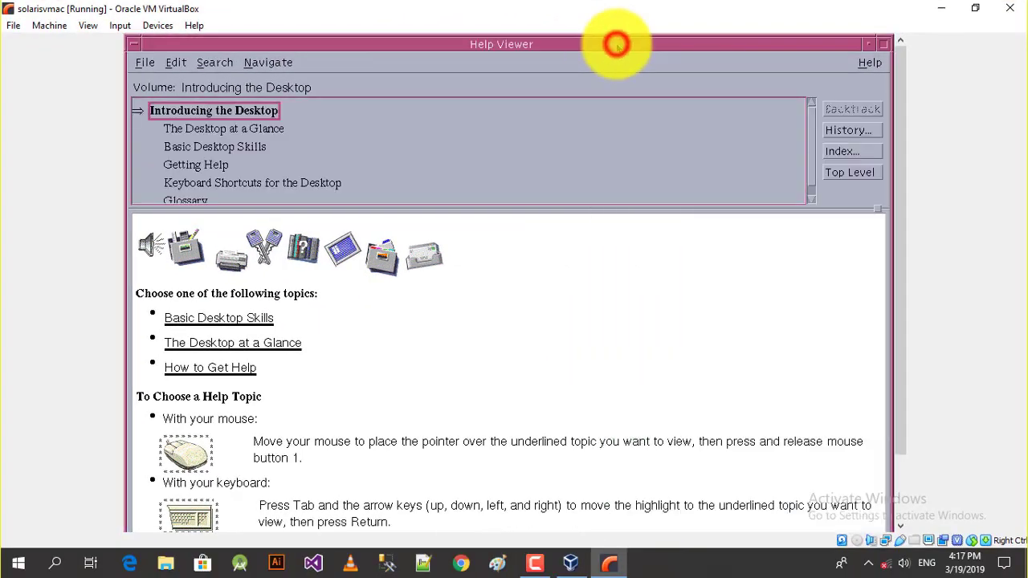
{"action": "left_click", "coordinate": [868, 45]}
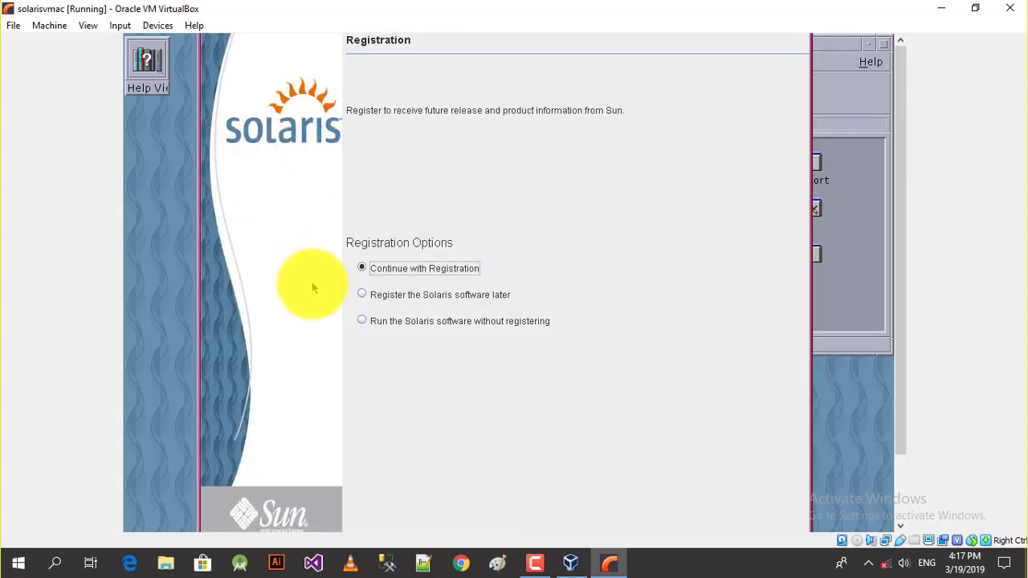
{"action": "left_click", "coordinate": [361, 320]}
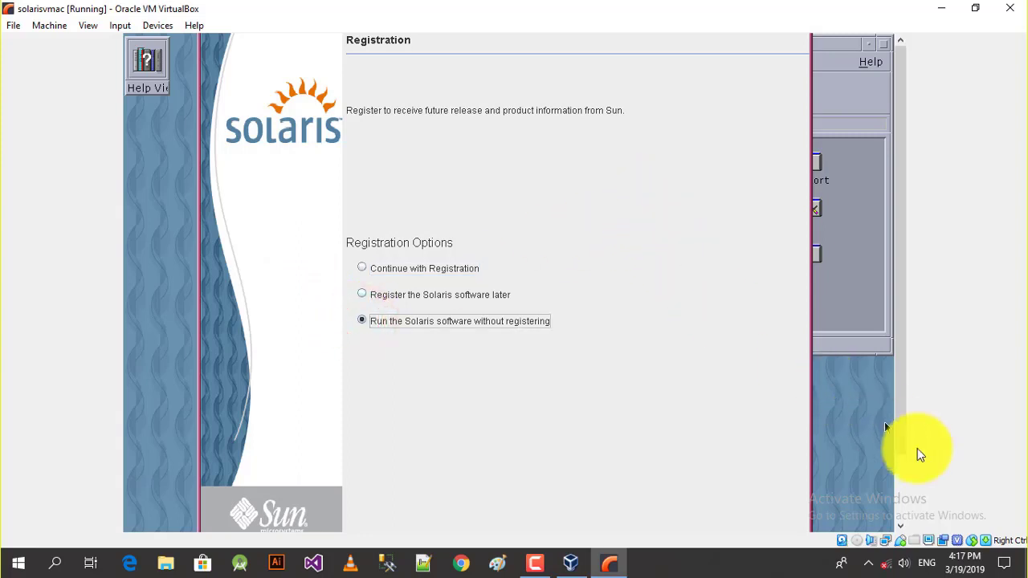
{"action": "left_click", "coordinate": [900, 480]}
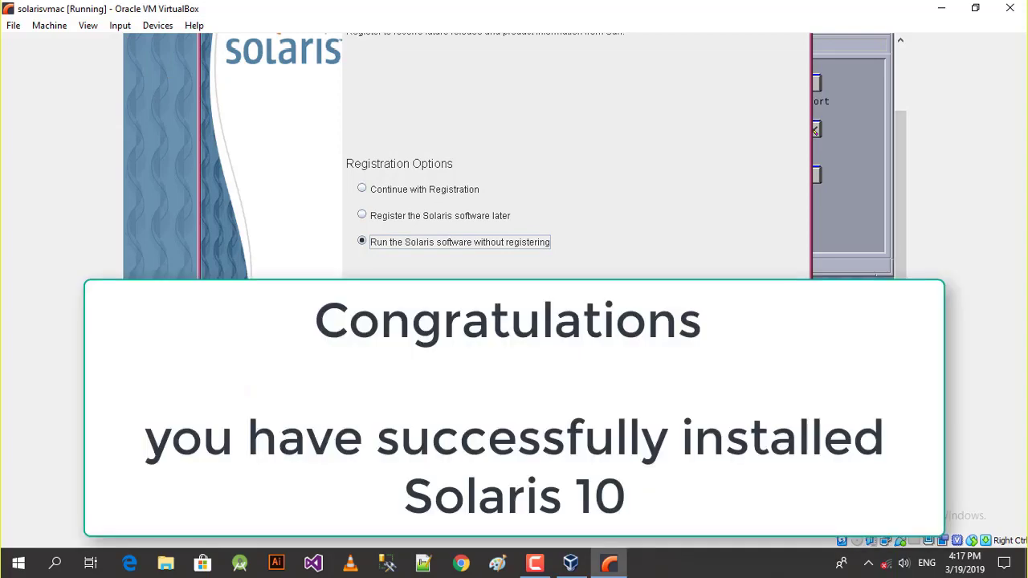
{"action": "key", "text": "Return"}
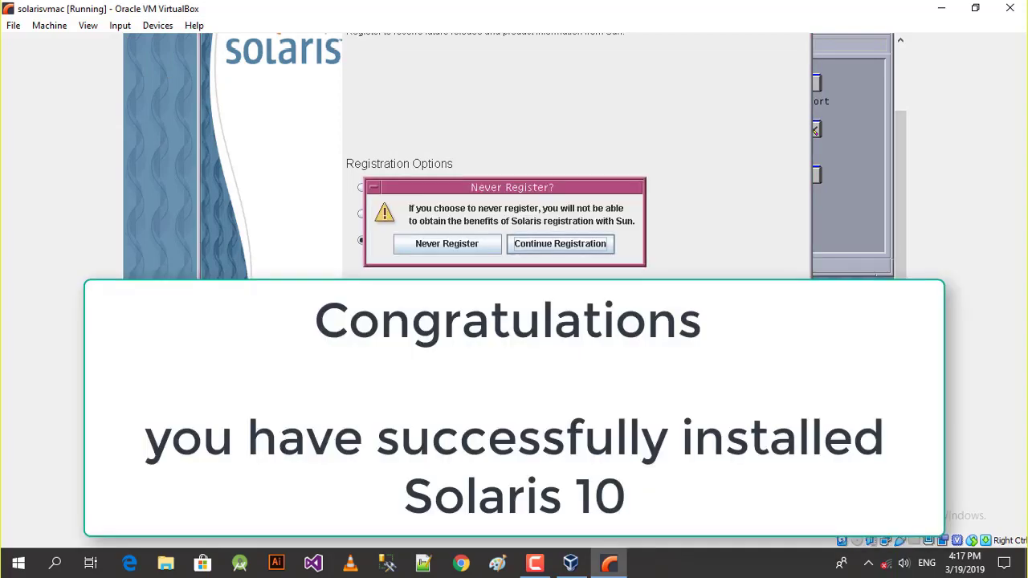
{"action": "left_click", "coordinate": [435, 252]}
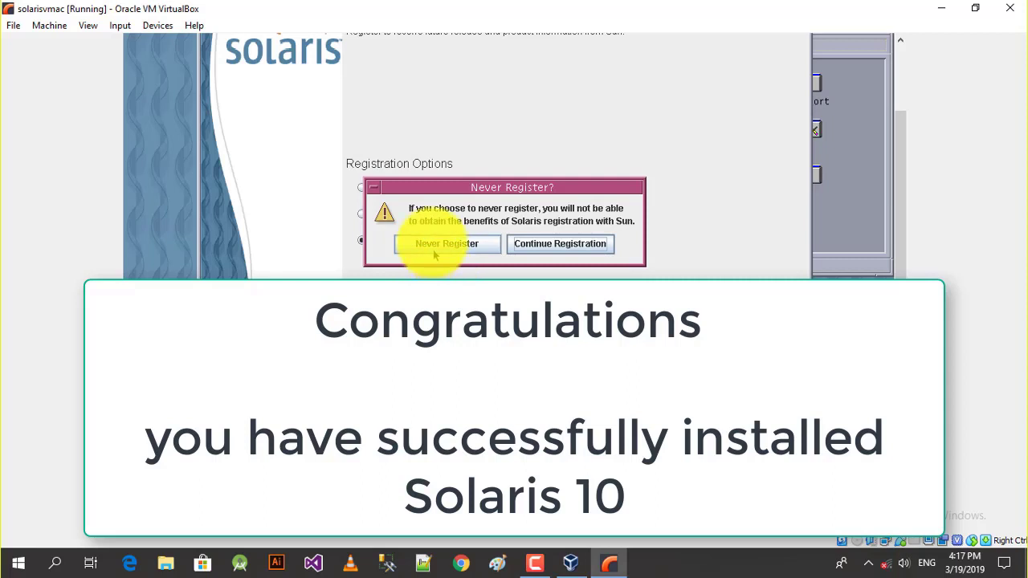
{"action": "left_click", "coordinate": [432, 244]}
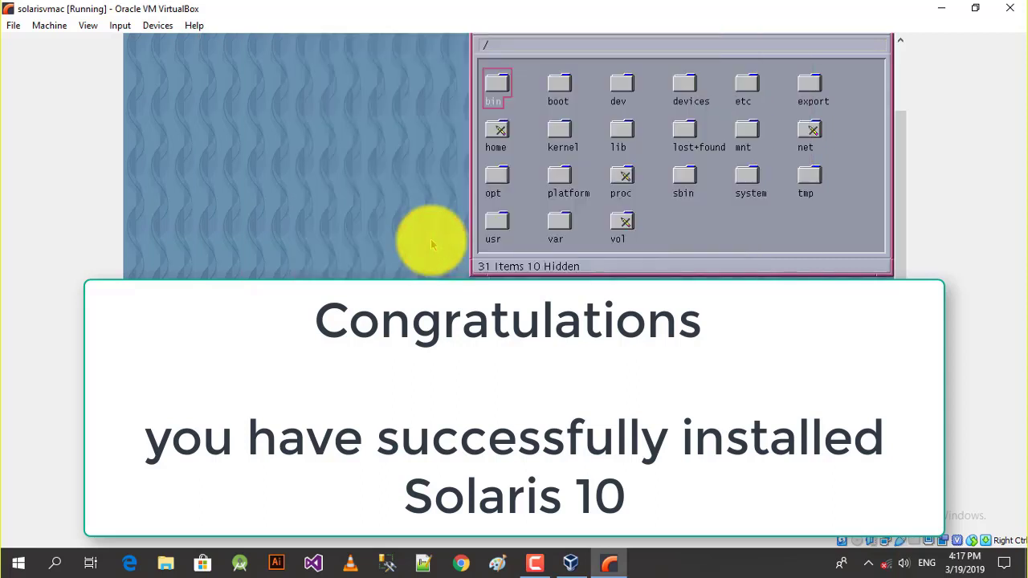